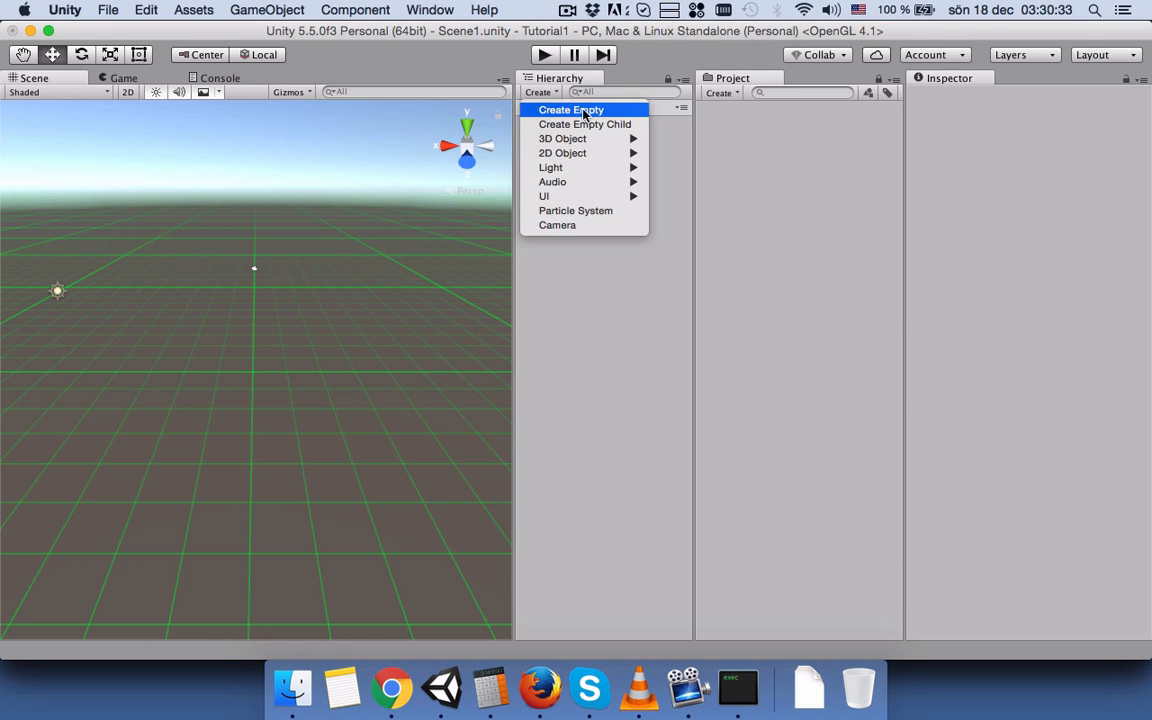
Step: Create an empty game object in the scene and mark it with the magenta label icon
click(586, 112)
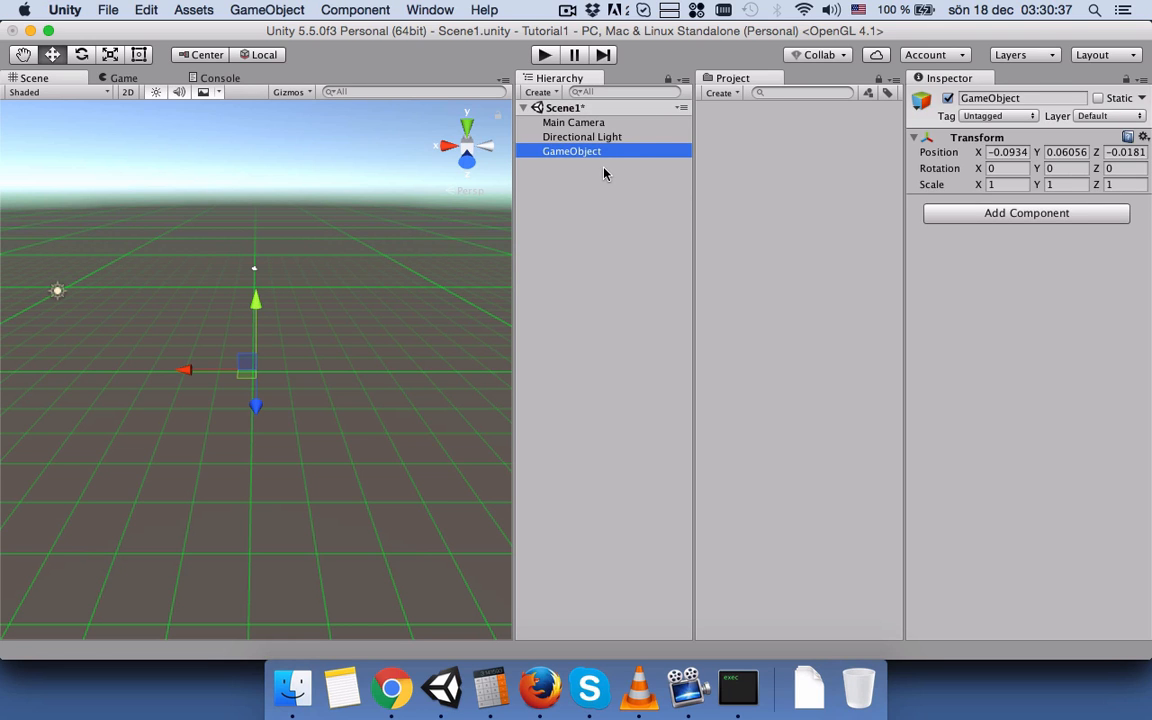
click(574, 183)
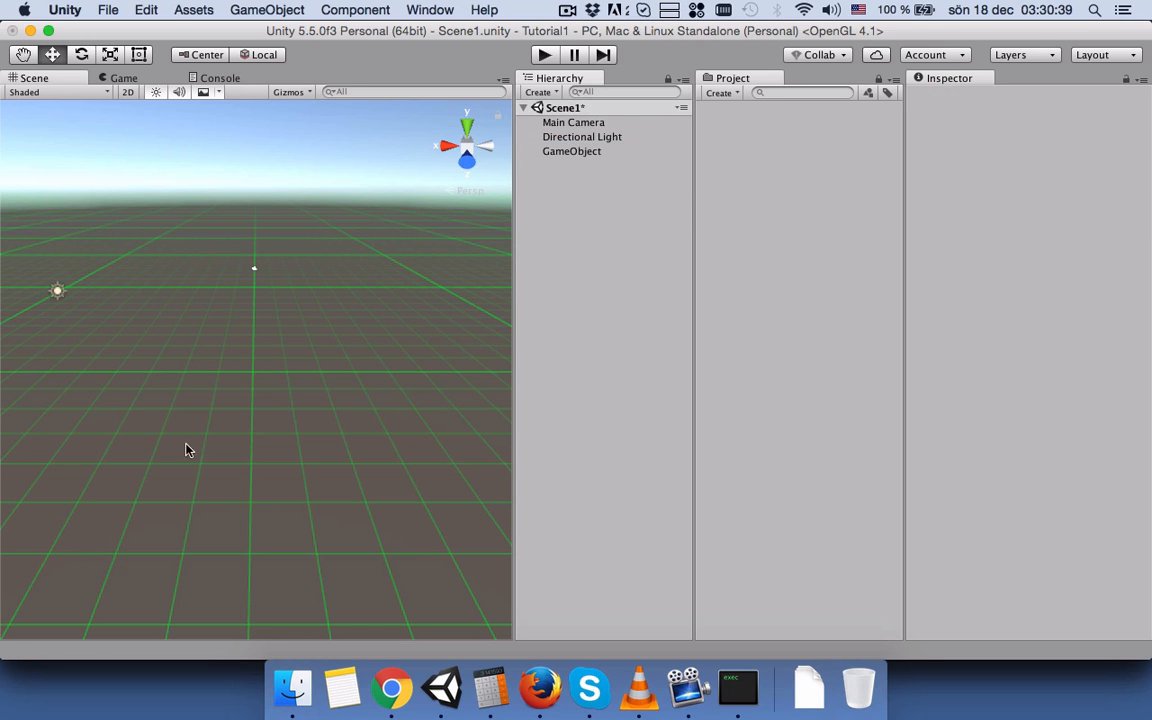
click(583, 152)
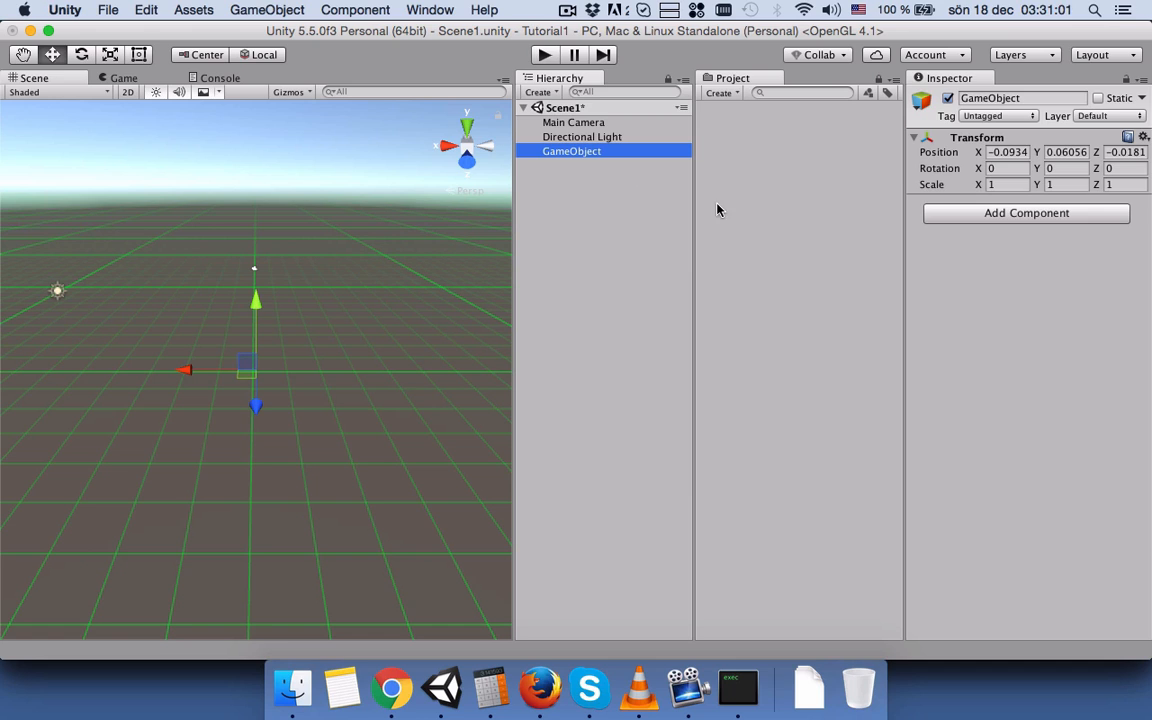
click(927, 101)
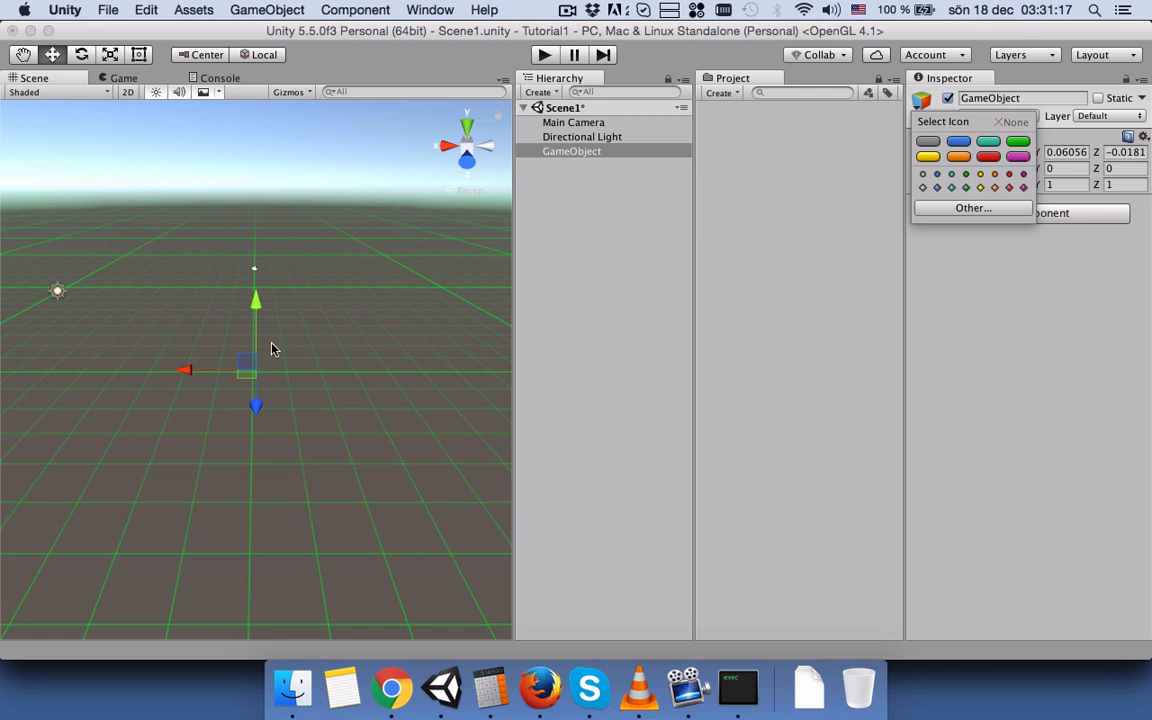
click(1018, 156)
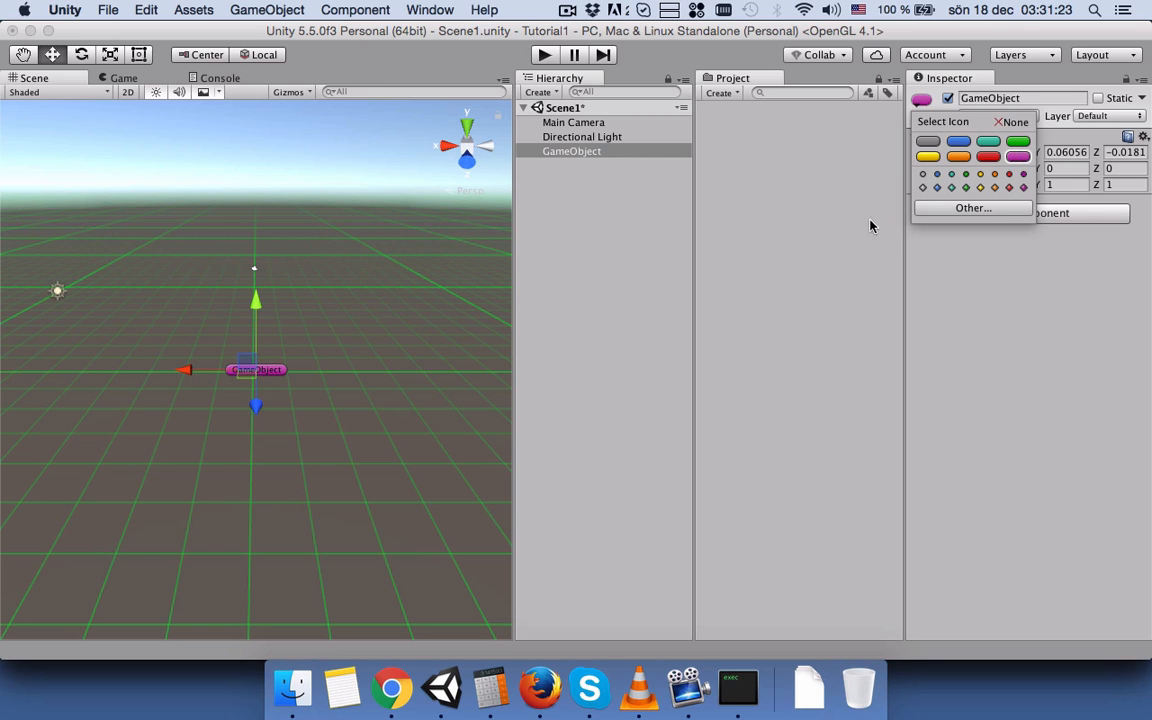
click(673, 264)
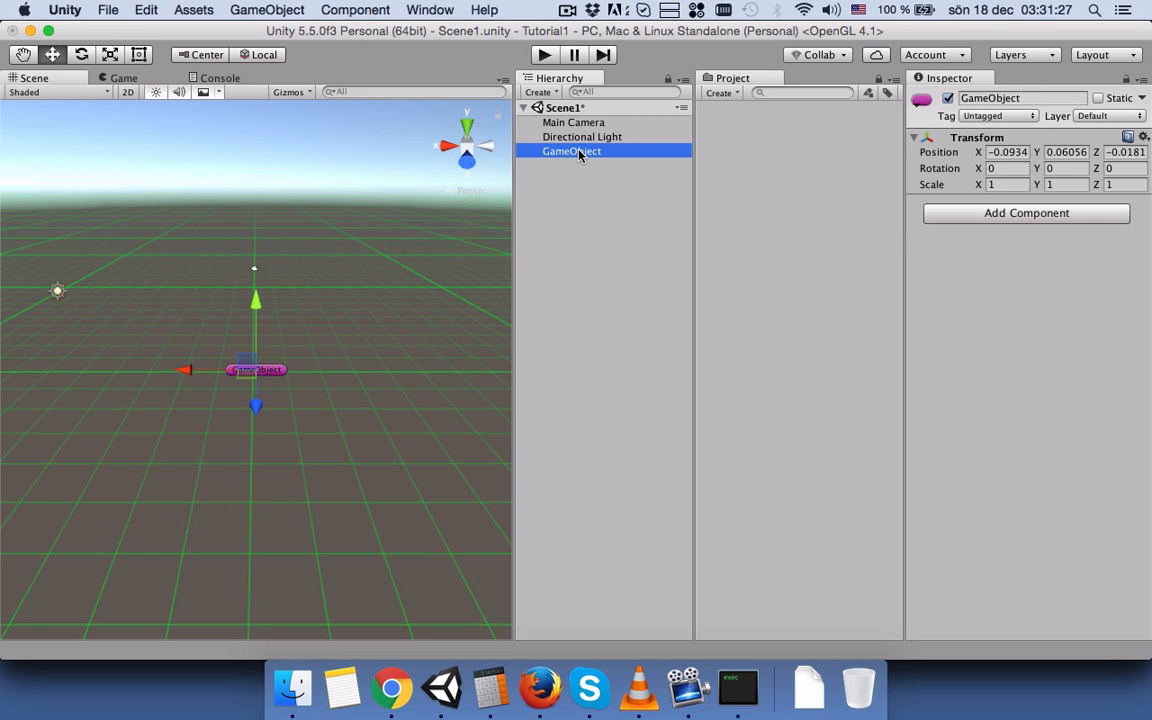
Step: Reset the empty game object's position so it sits at the scene origin
click(1144, 140)
click(1136, 154)
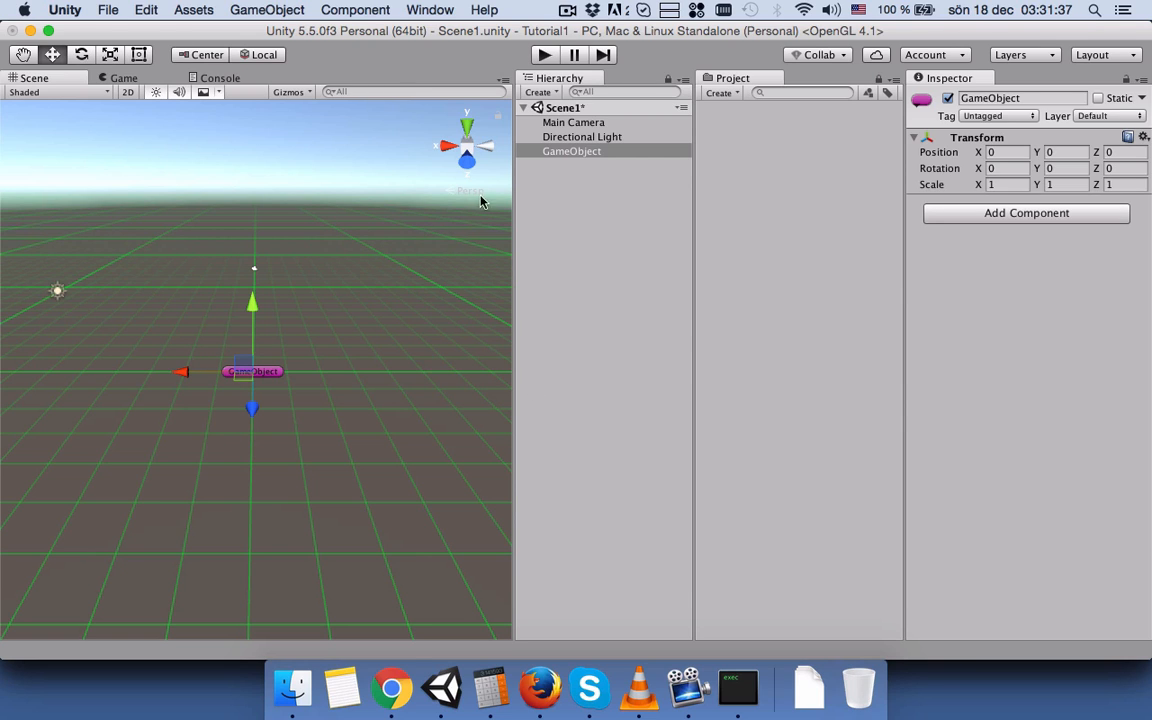
click(585, 178)
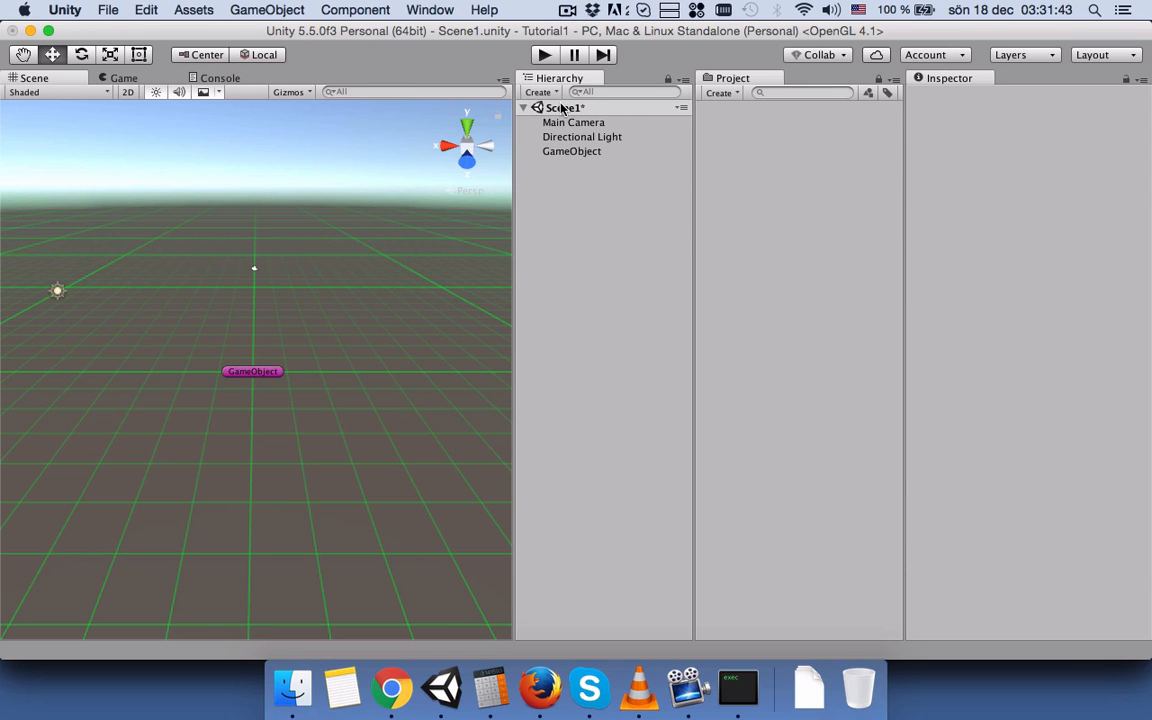
Step: Rename the empty game object to "Objects Groups"
click(568, 152)
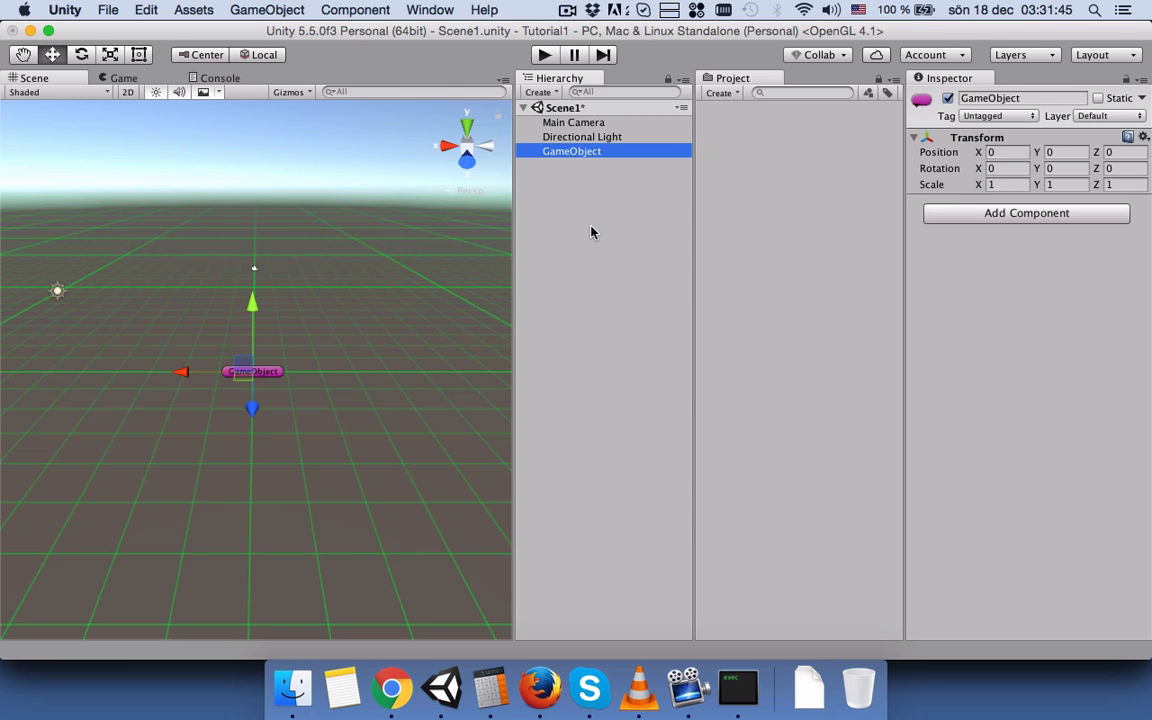
key(Return)
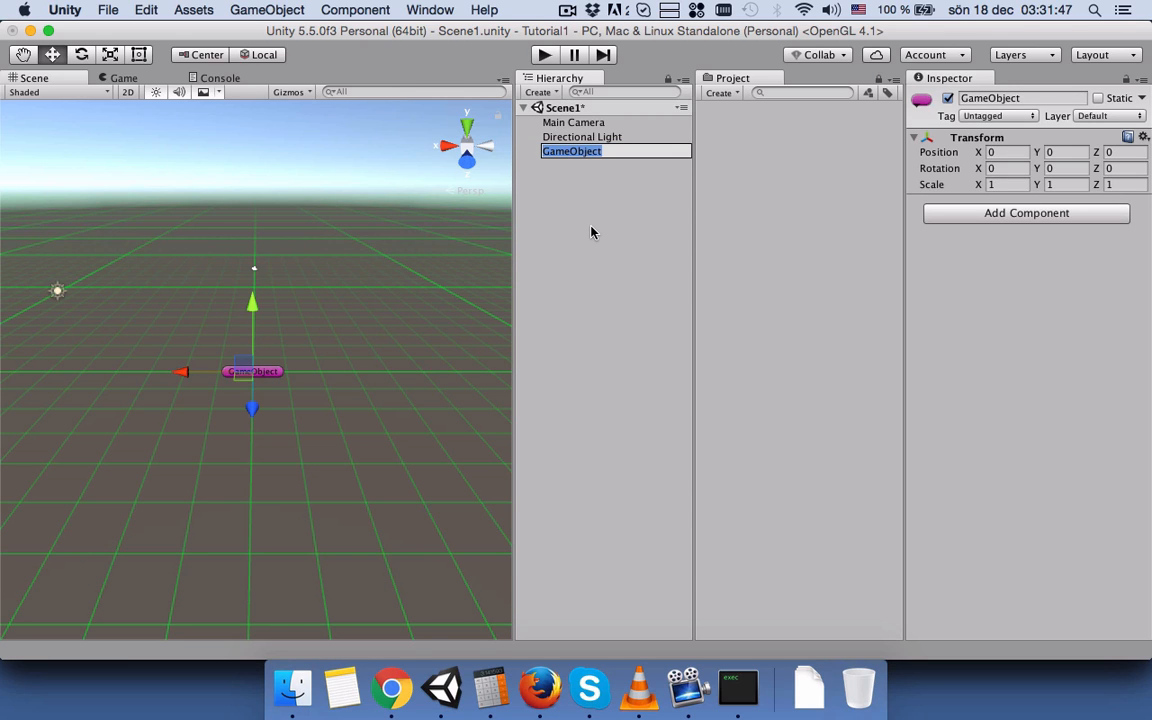
text(Cu)
key(BackSpace)
key(BackSpace)
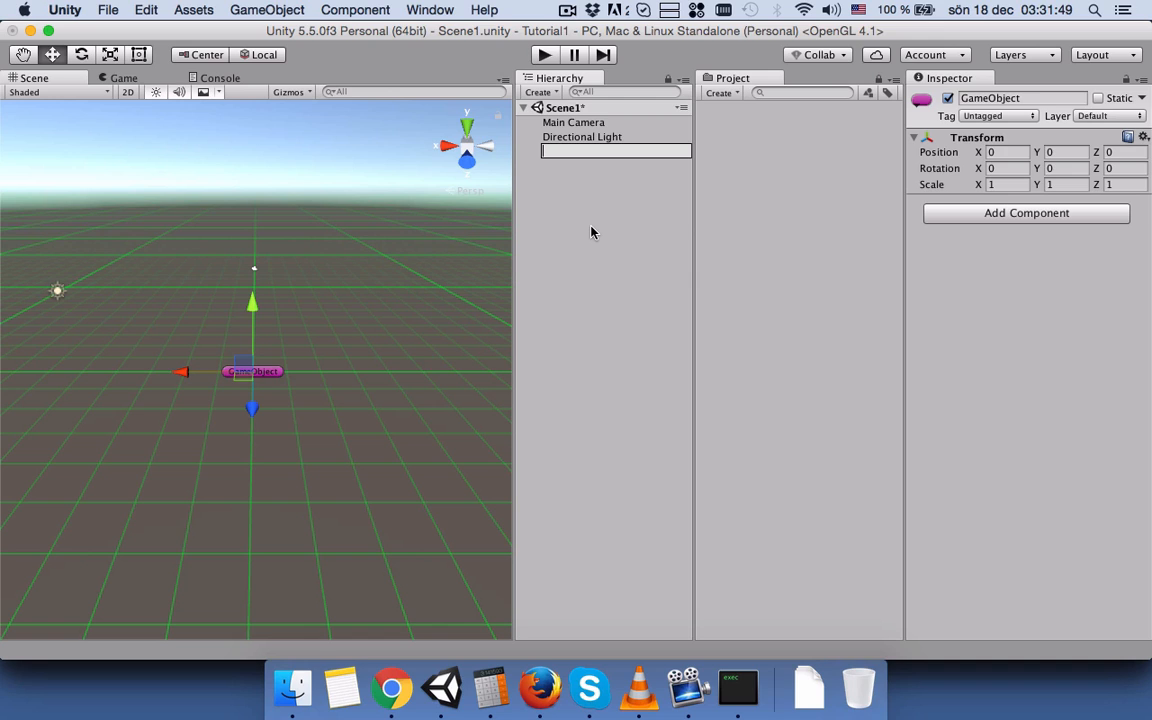
text(Objects Groups)
key(Return)
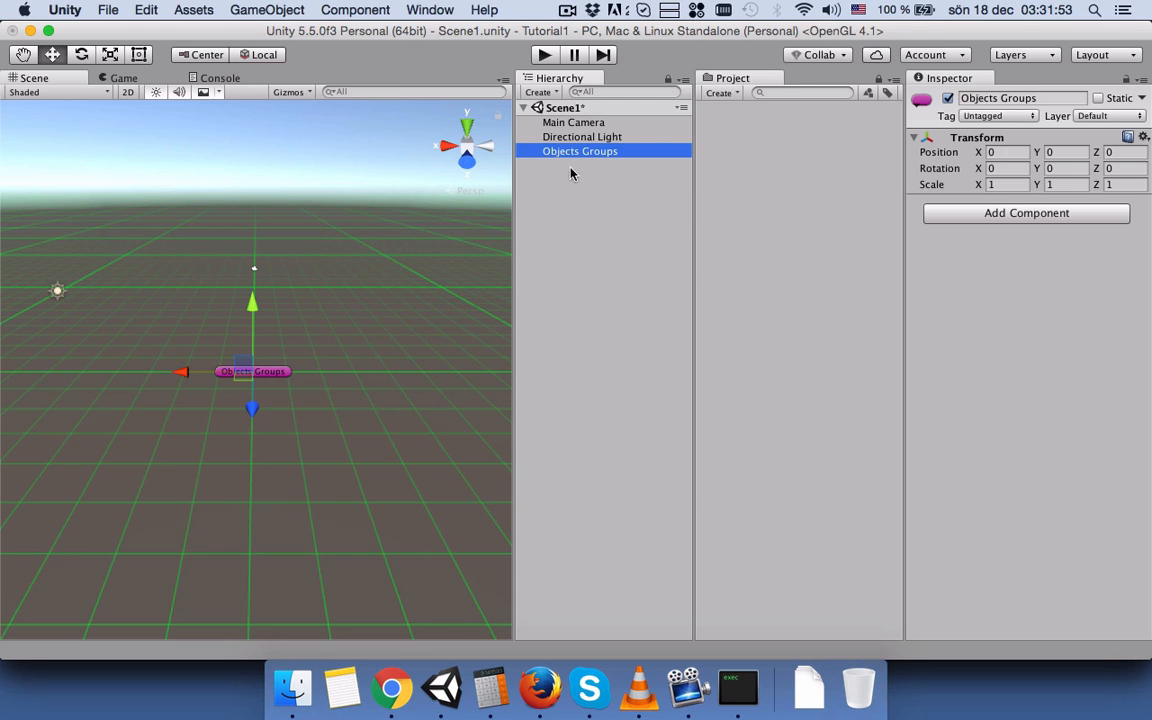
Step: Add a cube, a sphere and a capsule to the scene as 3D objects
click(538, 92)
mouse_move(576, 143)
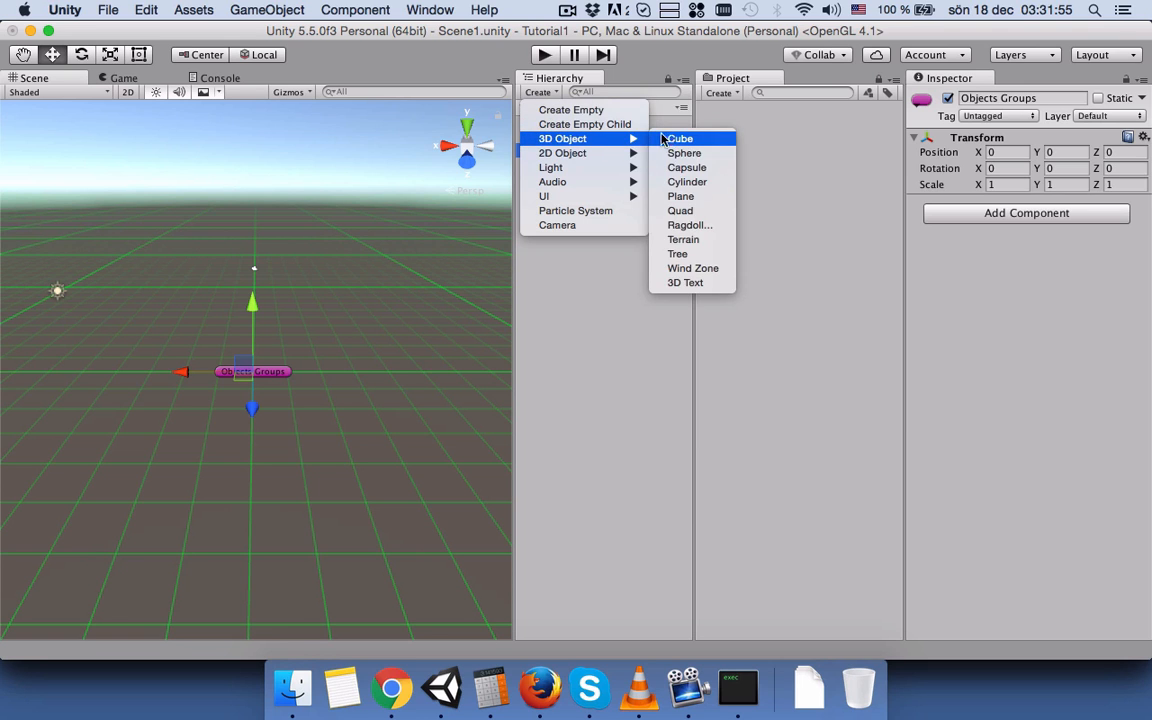
click(674, 144)
click(548, 95)
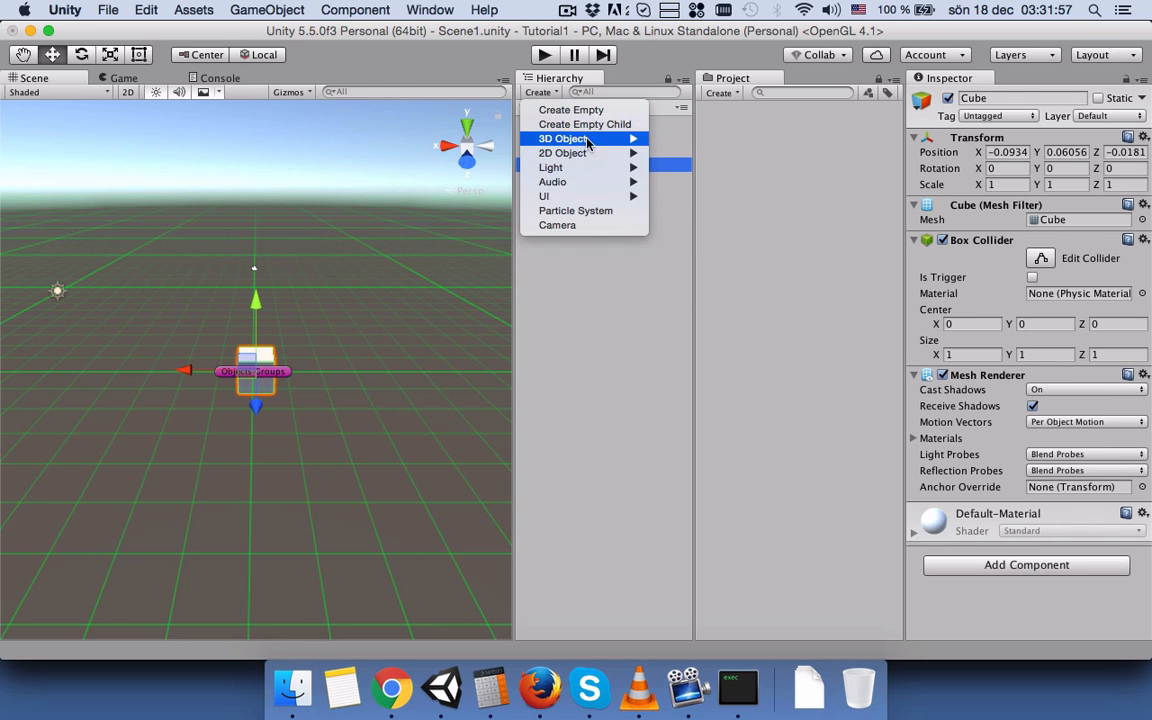
click(672, 154)
click(540, 92)
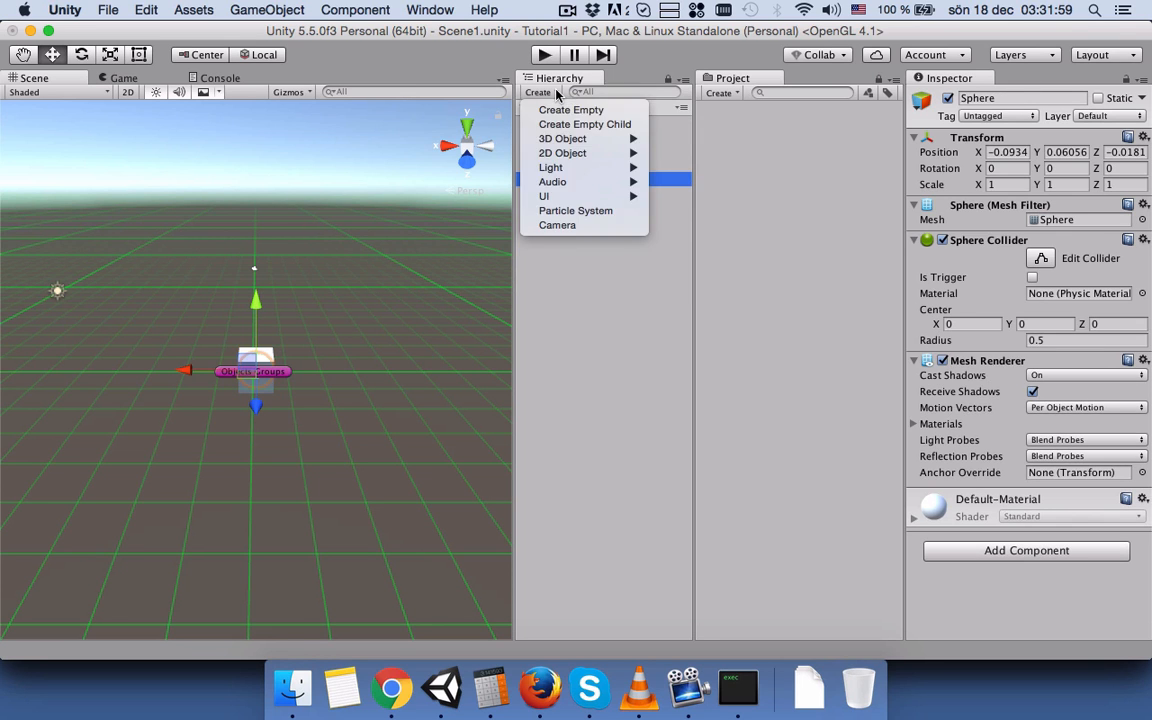
click(690, 168)
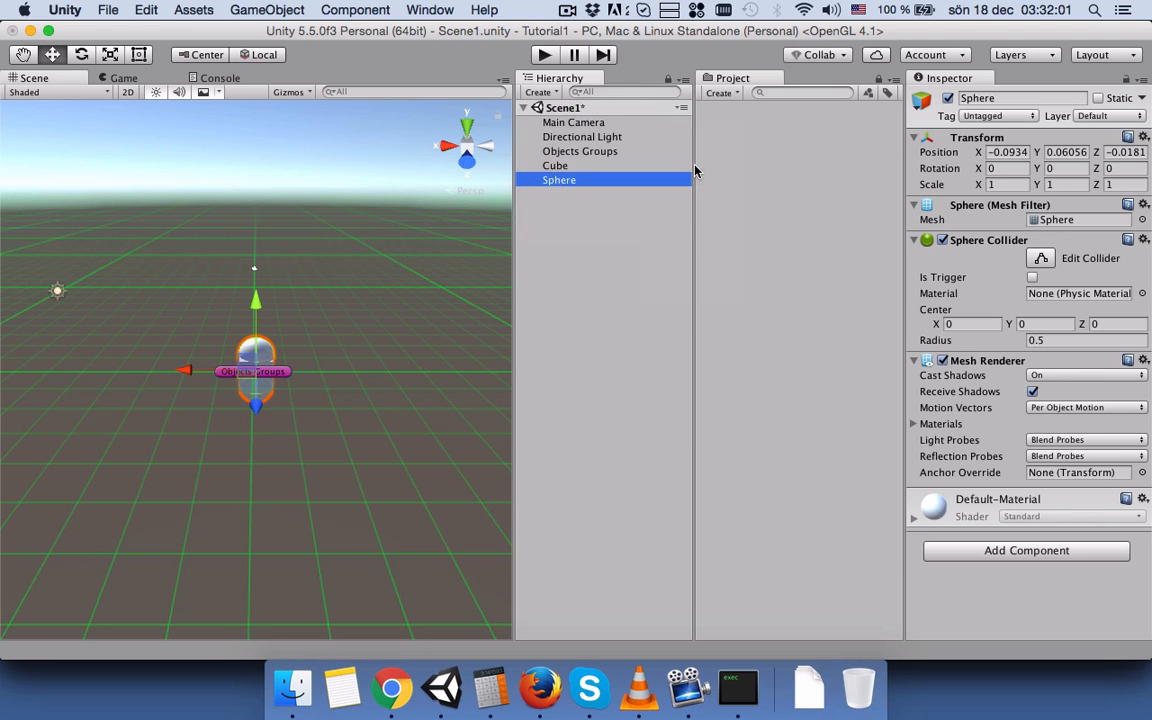
Step: Make the cube, sphere and capsule children of Objects Groups, and check that the group collapses and expands
key(shift+Up)
key(shift+Up)
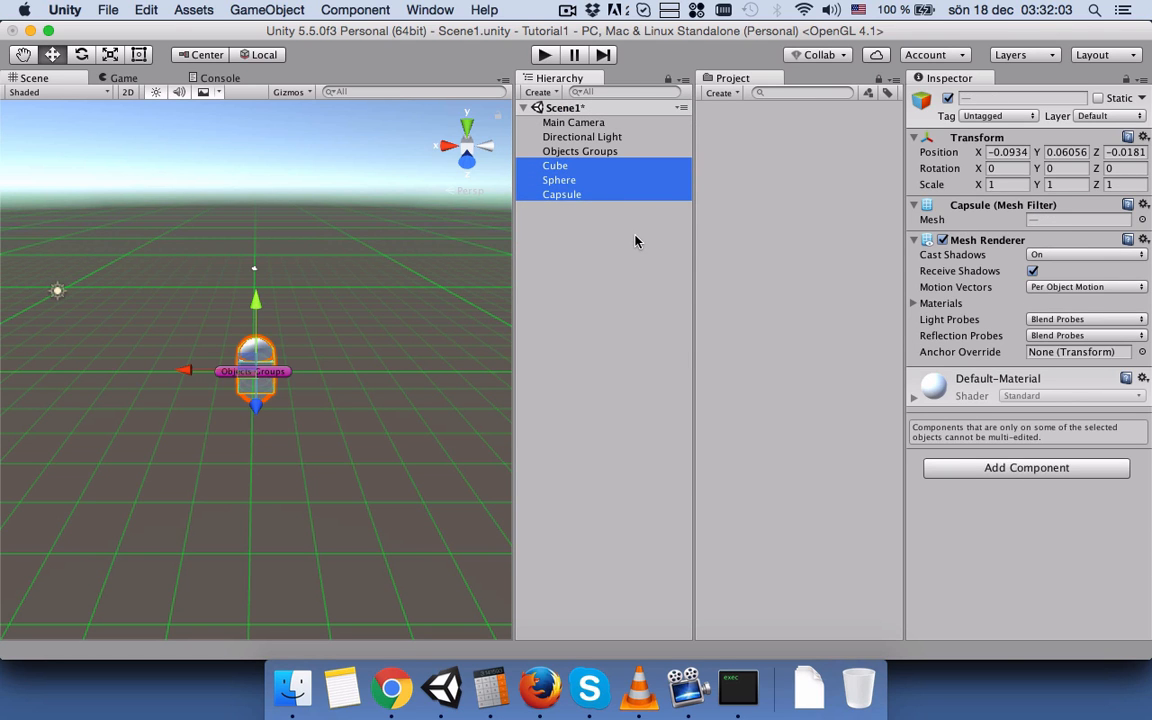
drag(589, 171, 589, 152)
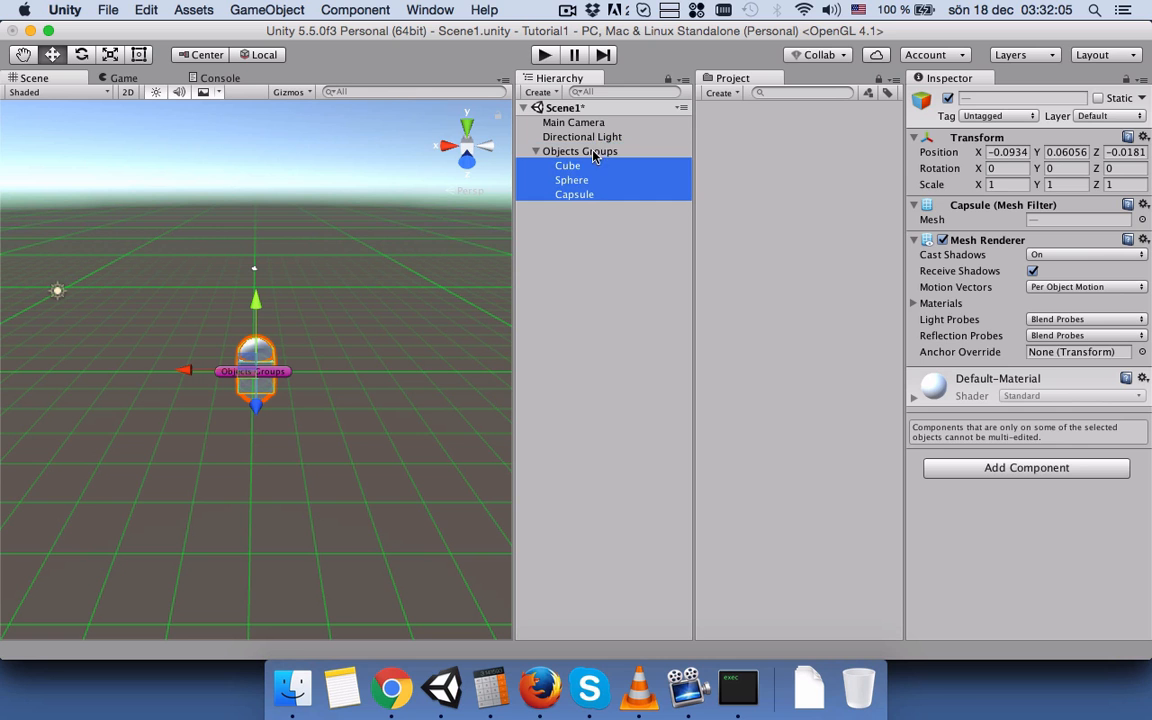
click(535, 152)
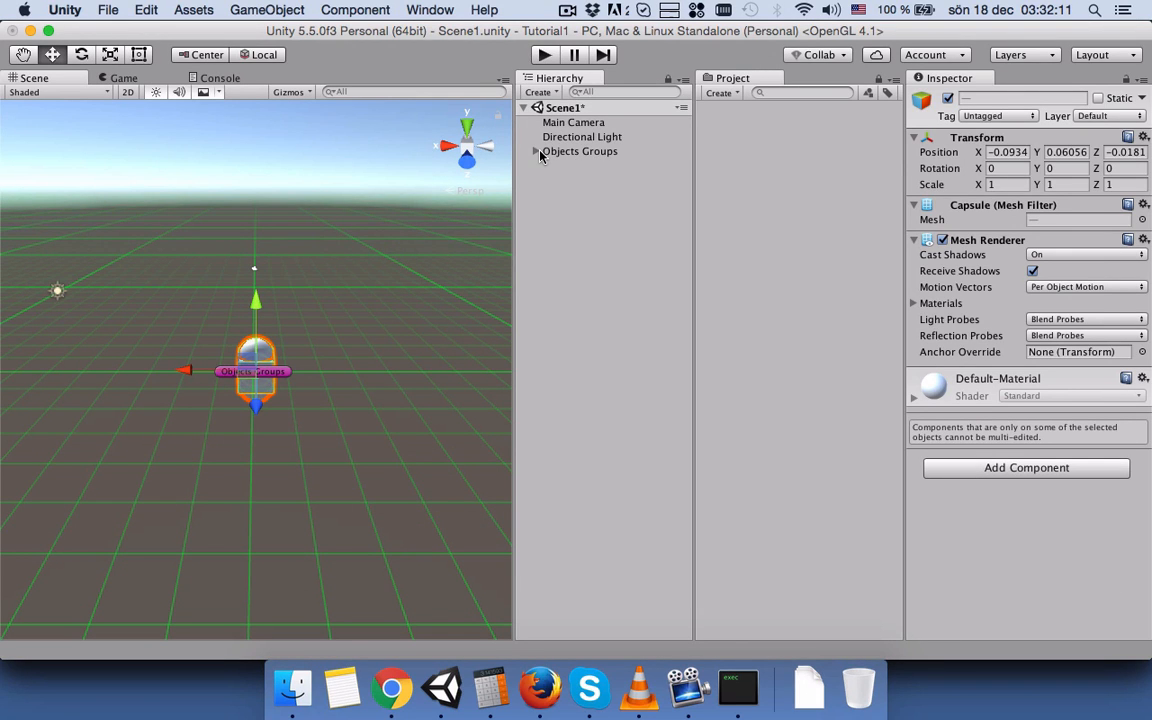
click(537, 152)
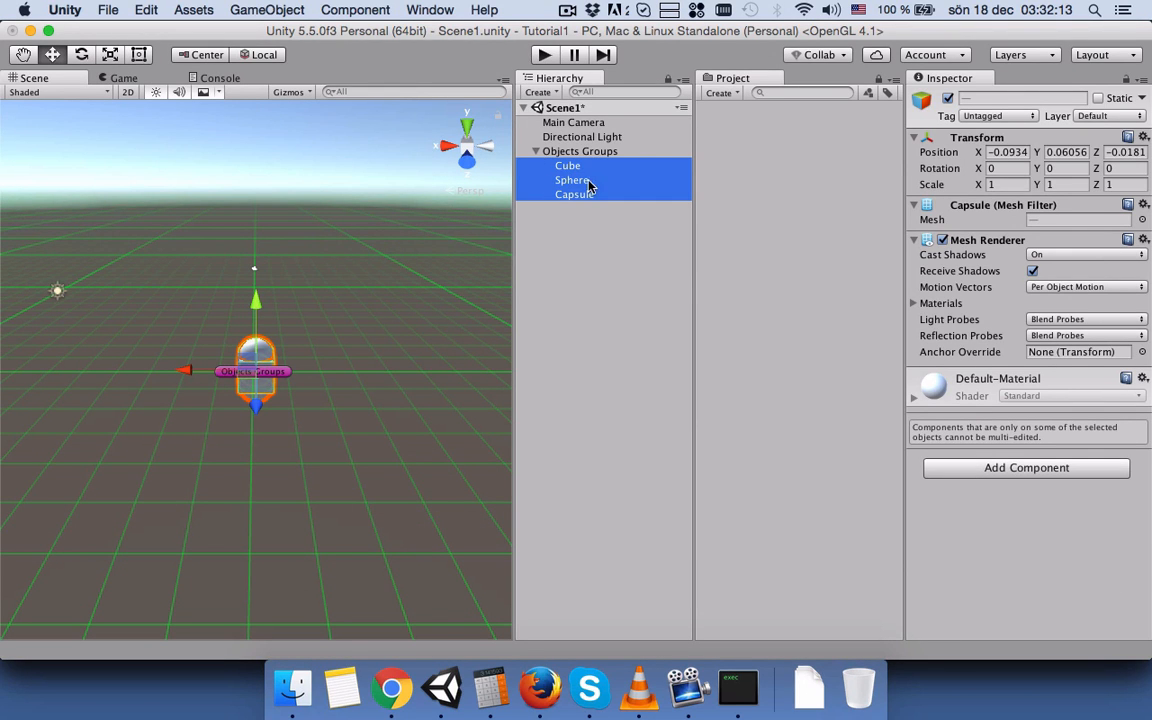
click(535, 152)
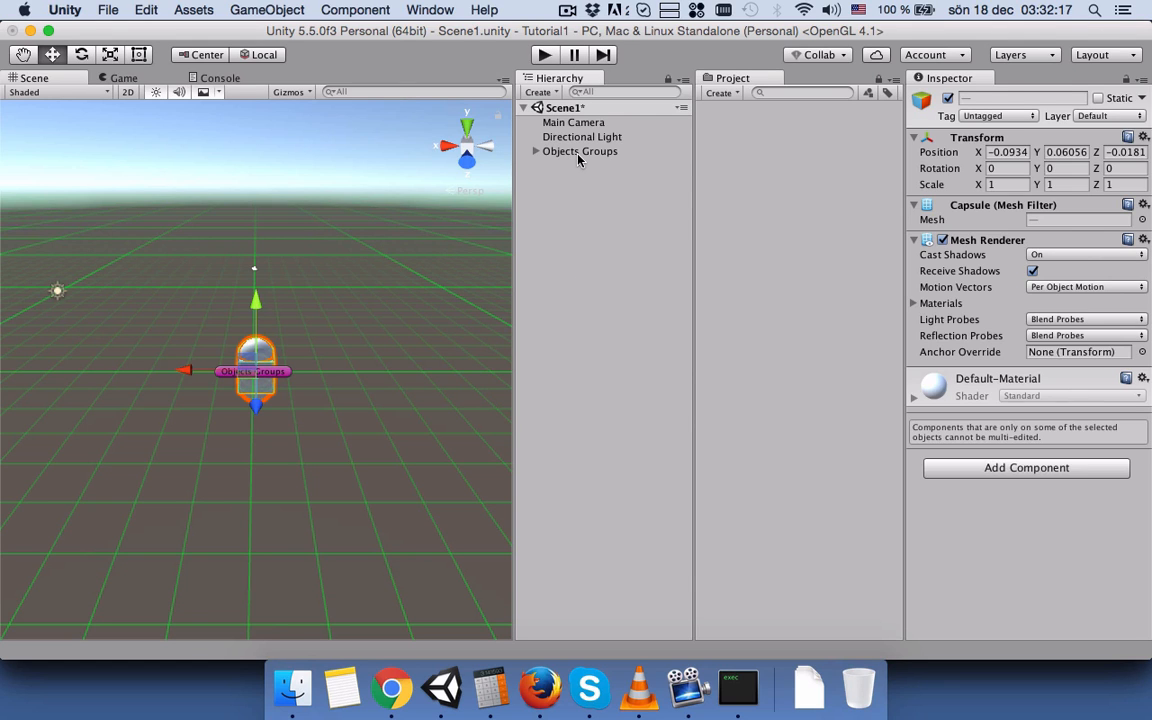
Step: Delete Objects Groups with its children and create a new empty game object
click(580, 153)
key(super+BackSpace)
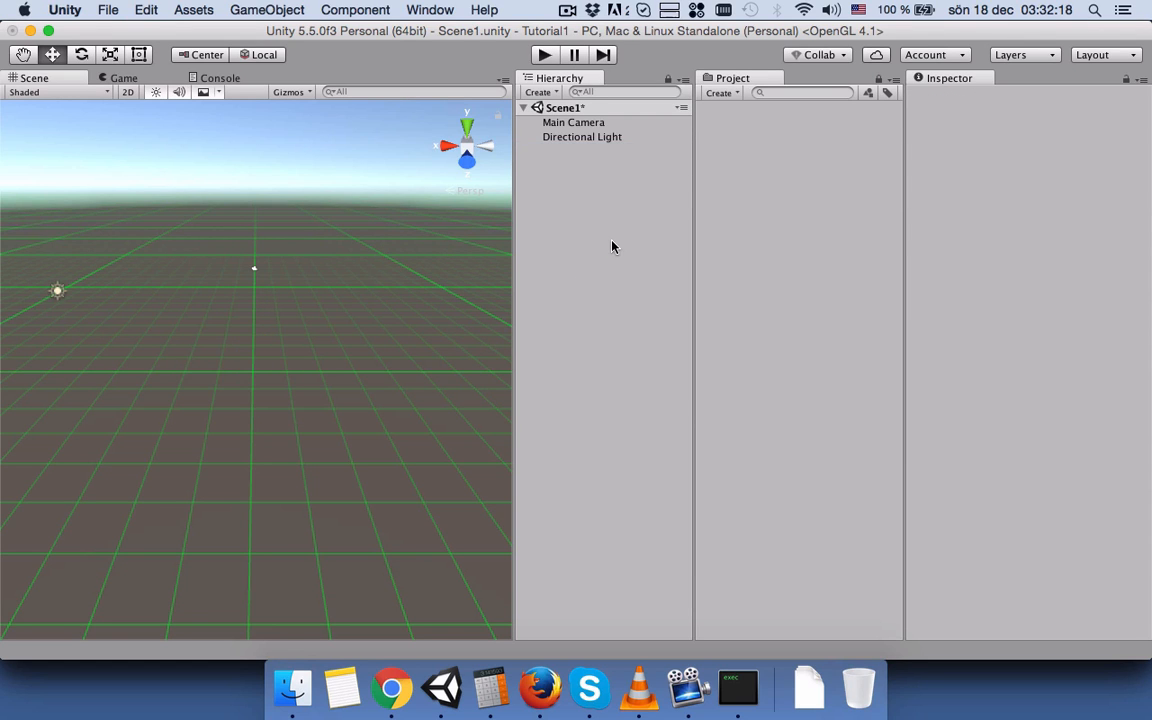
click(545, 92)
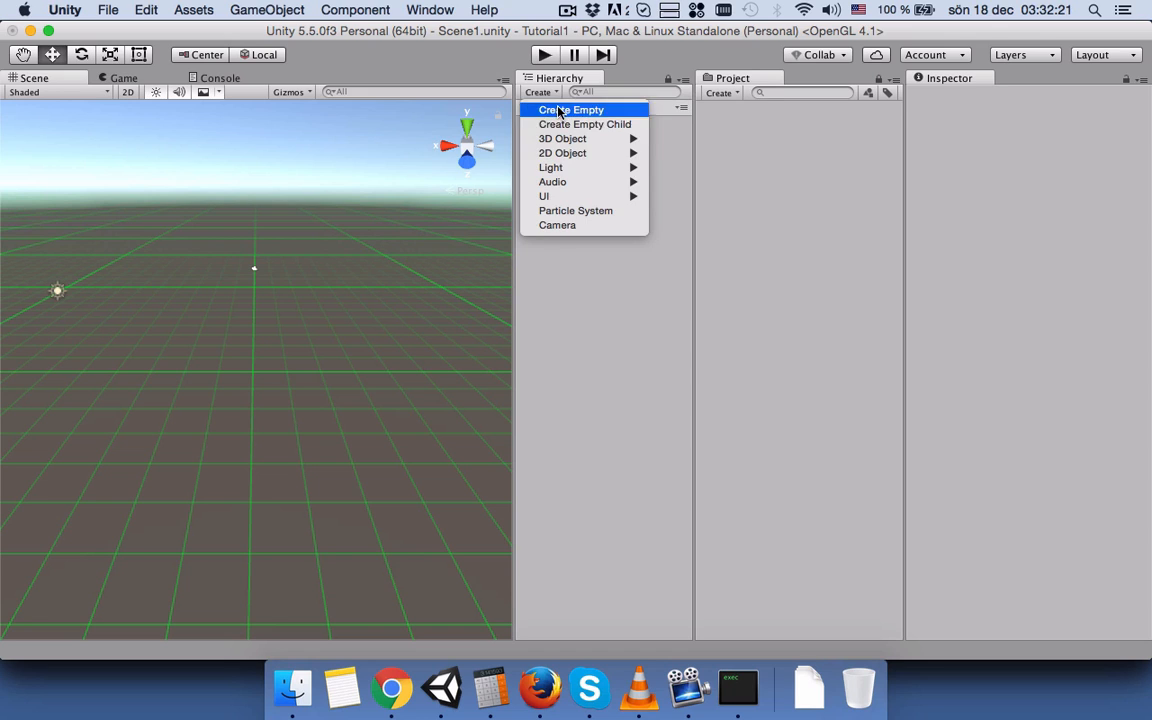
click(560, 110)
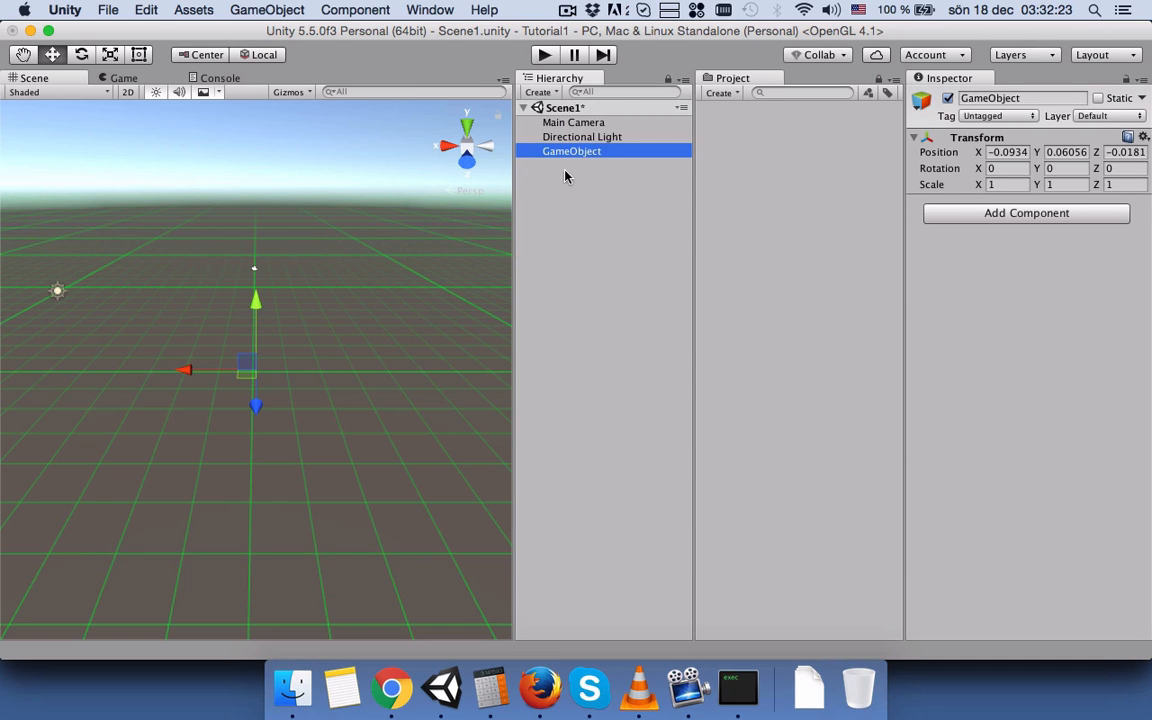
Step: Create a C# script in the project, keeping the default name NewBehaviourScript
click(733, 92)
click(756, 135)
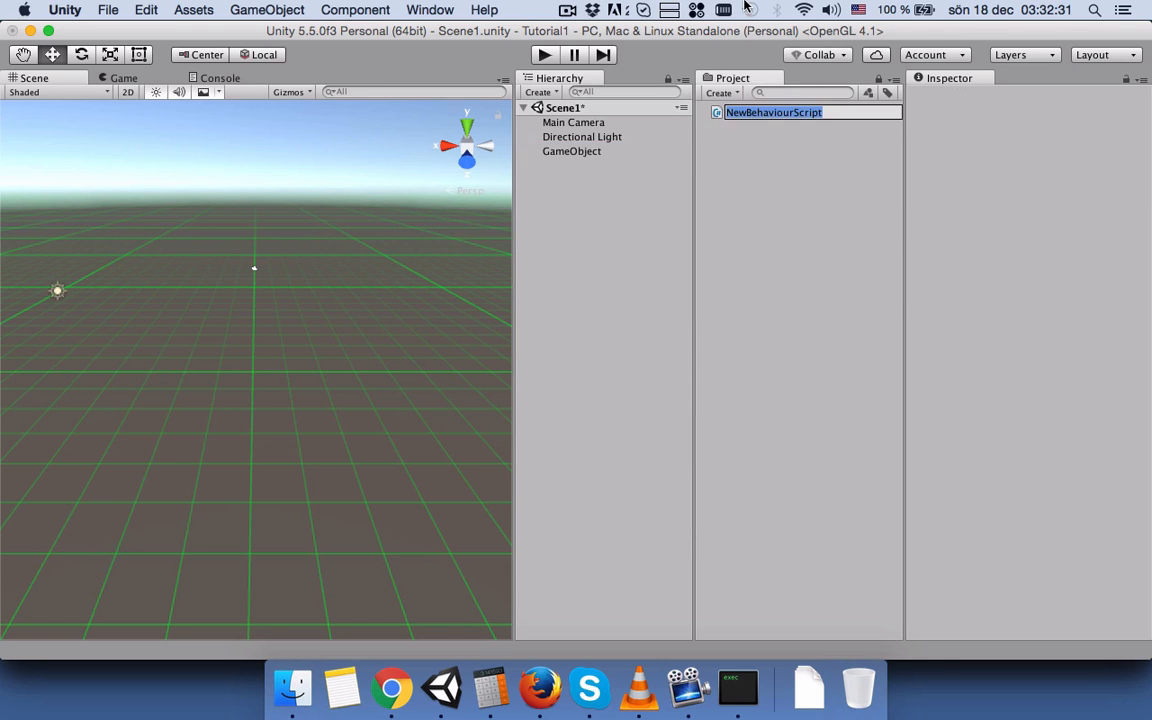
key(Return)
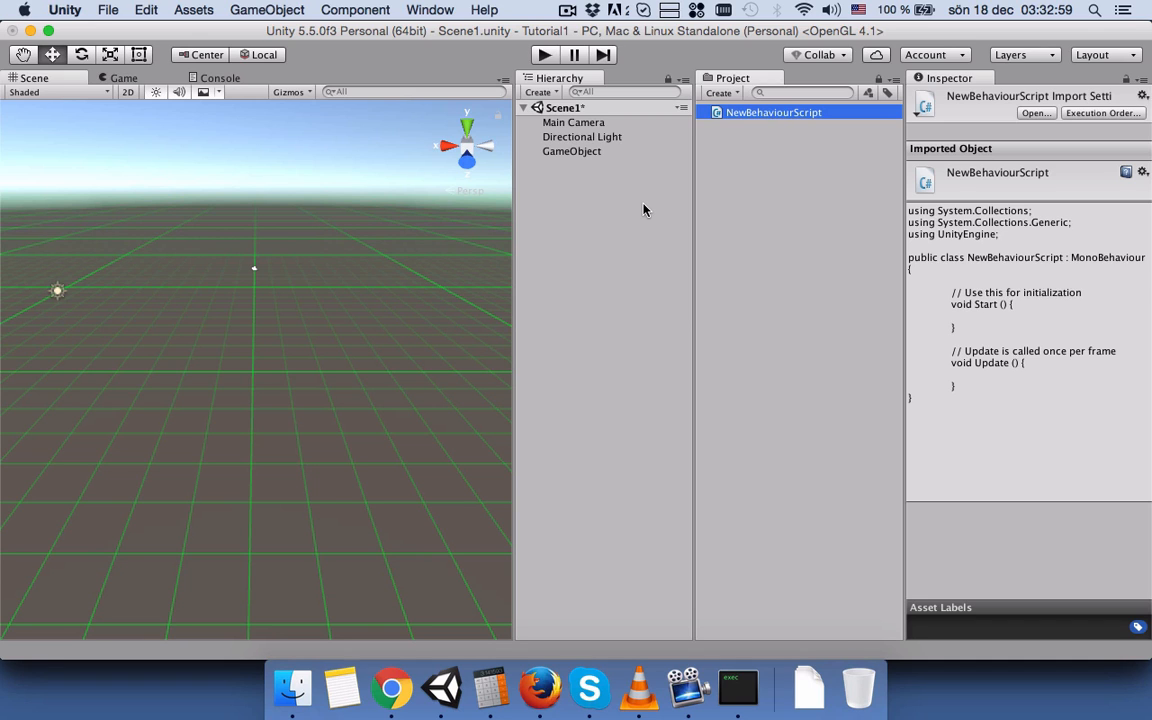
Step: Rename the empty game object to "ScriptManager" and attach NewBehaviourScript to it as a component
click(558, 152)
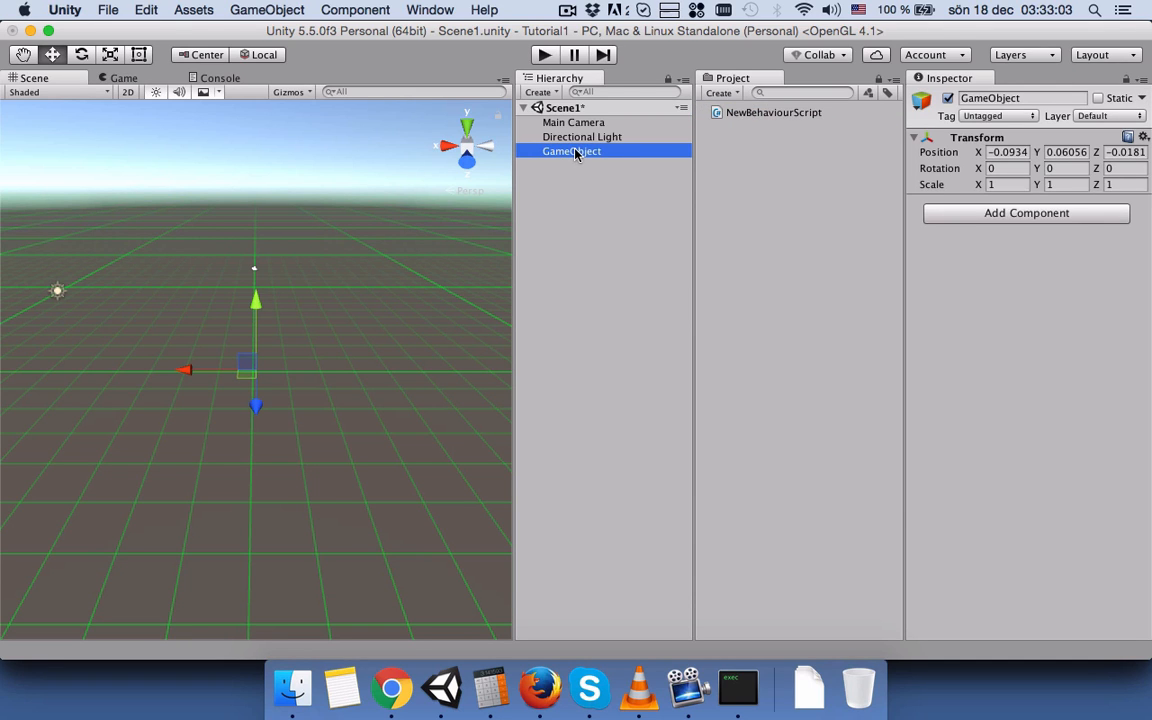
click(575, 152)
text(Dcr)
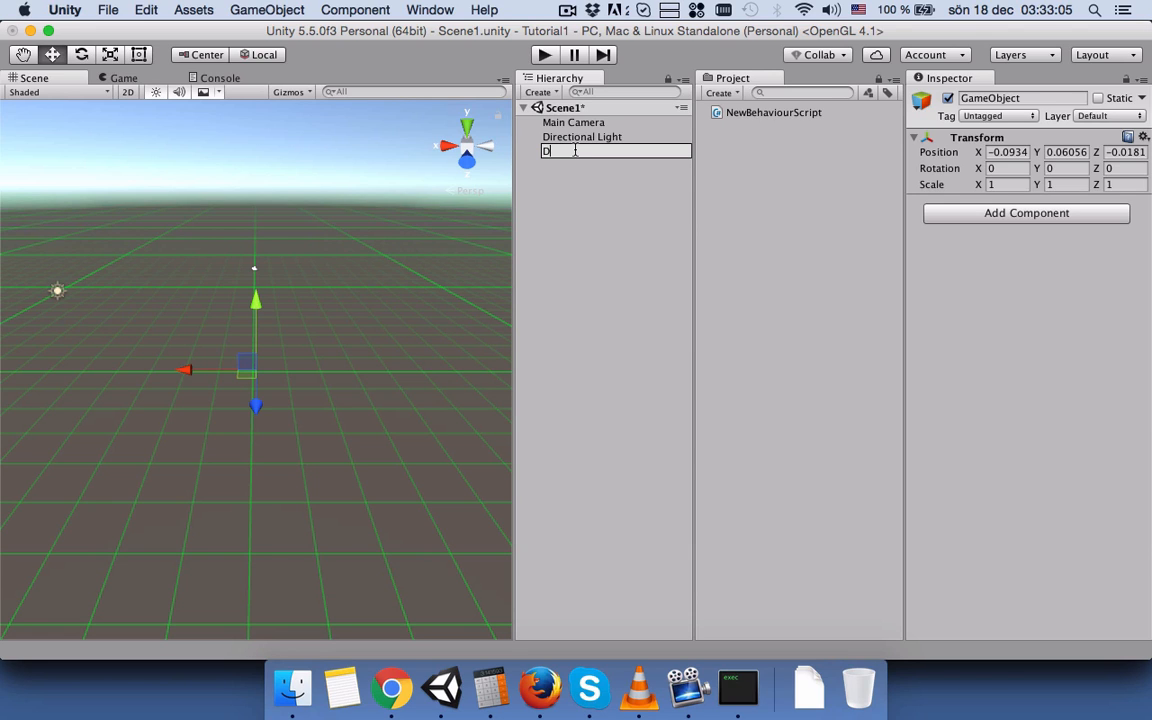
key(BackSpace)
key(BackSpace)
key(BackSpace)
text(ScriptManager)
key(Return)
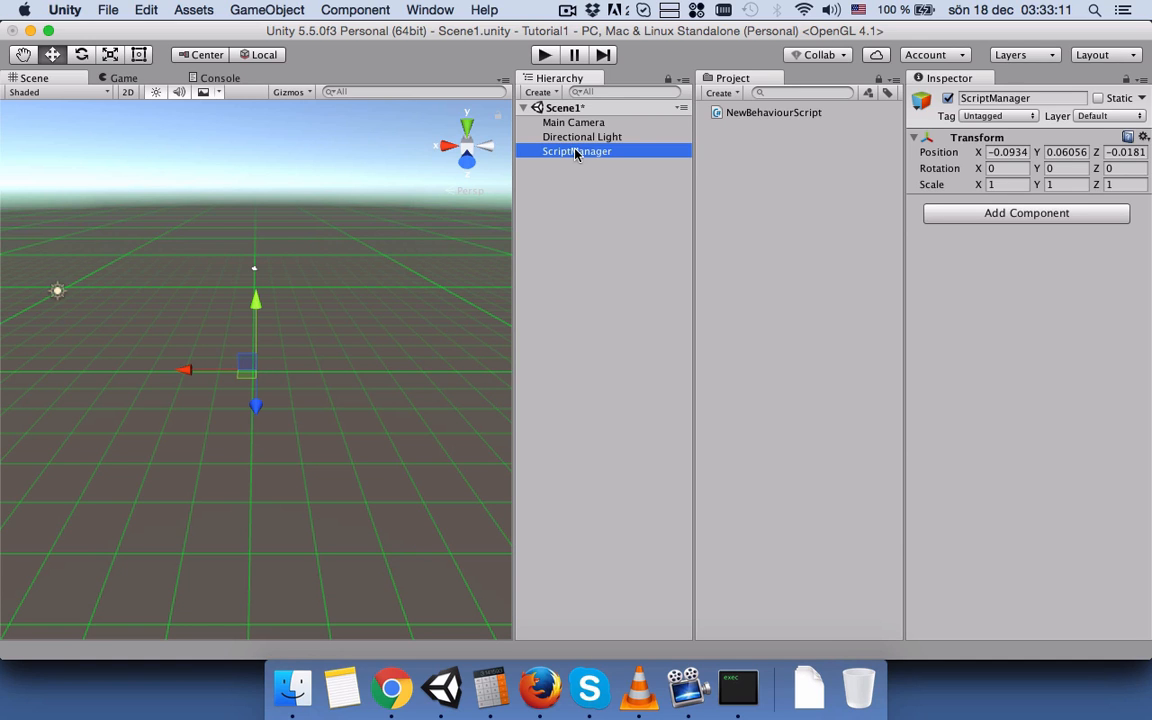
drag(765, 112, 1007, 265)
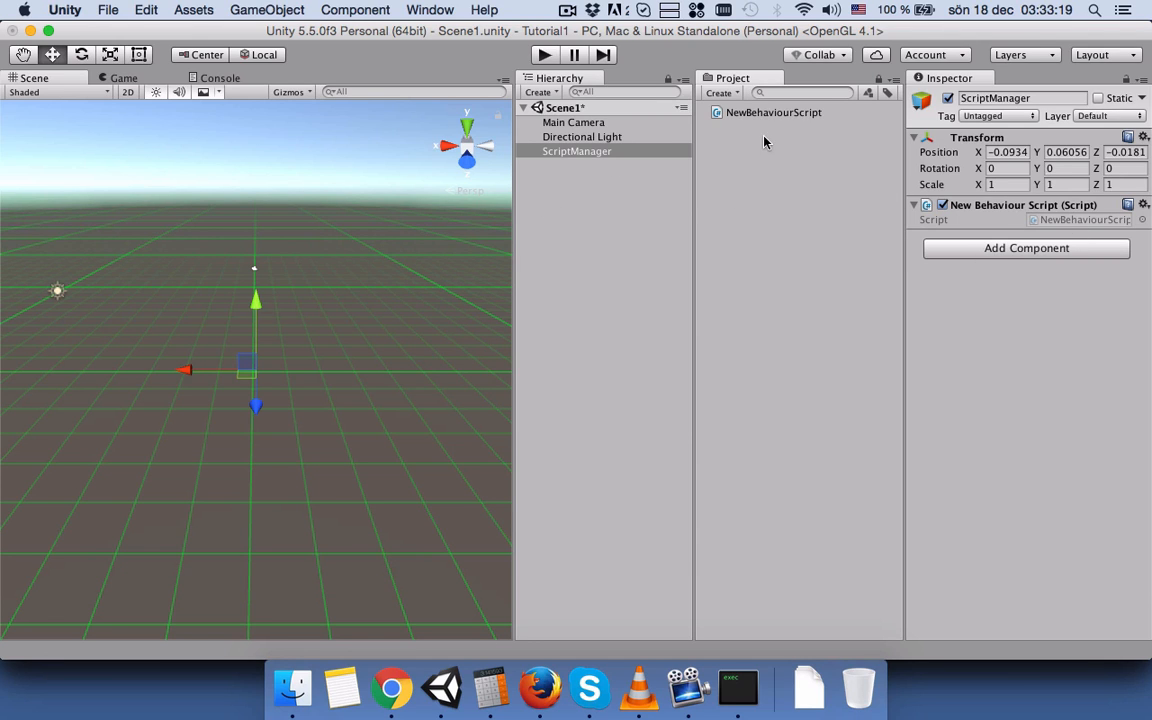
Step: Delete NewBehaviourScript from the project and the ScriptManager object from the scene
click(746, 113)
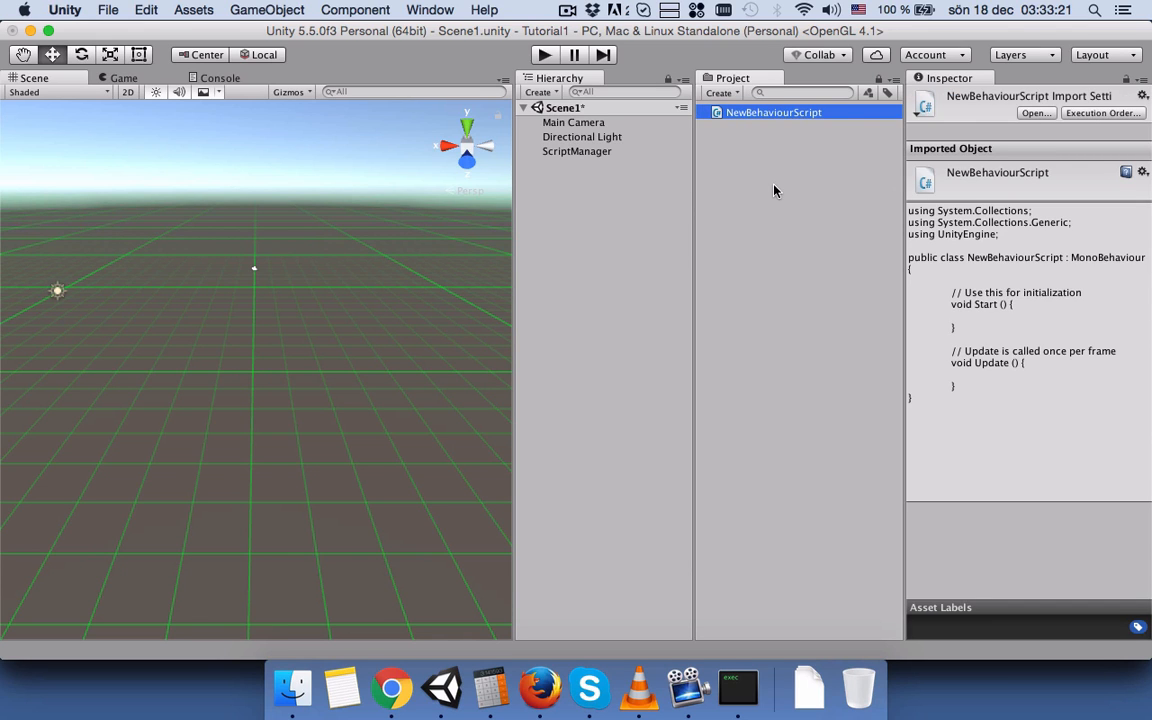
key(super+BackSpace)
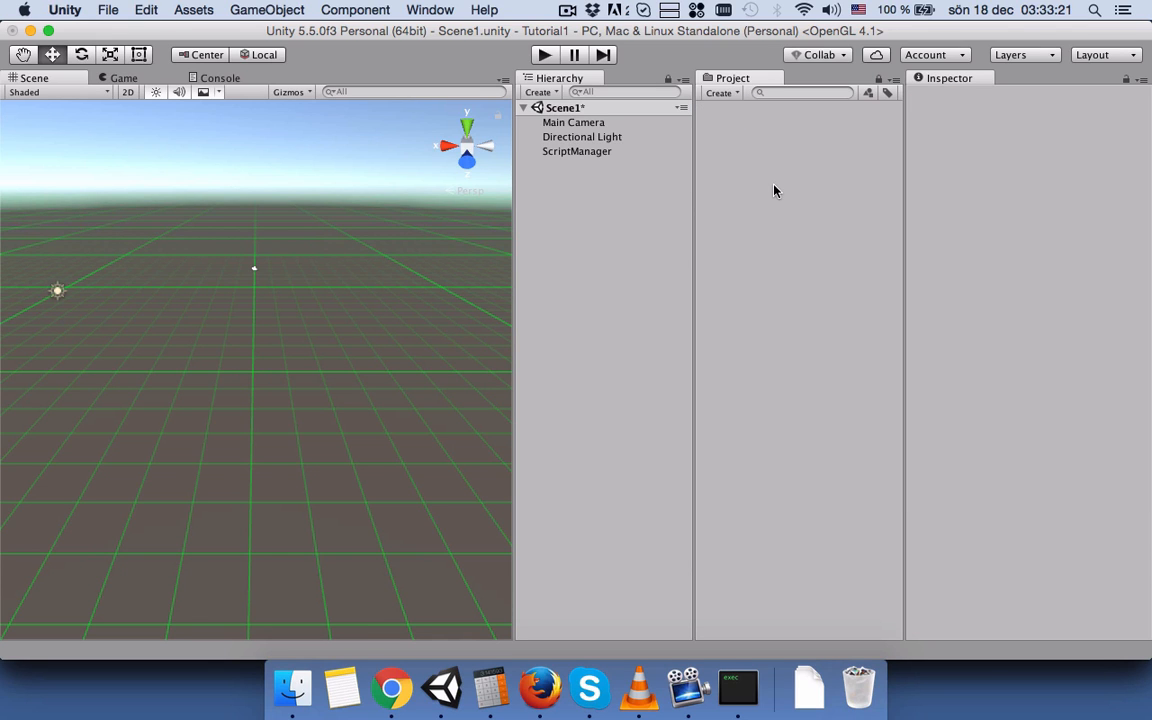
click(607, 152)
key(super+BackSpace)
Step: Create an empty game object in the scene and add a Box Collider component to it
click(549, 93)
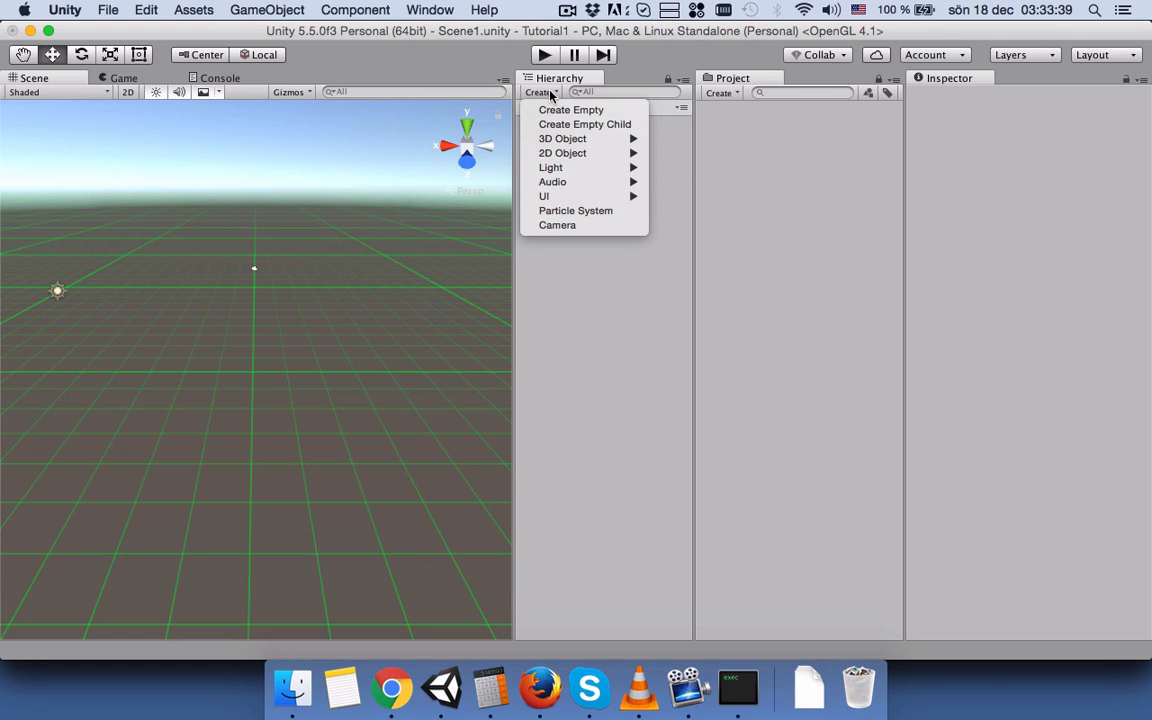
click(594, 110)
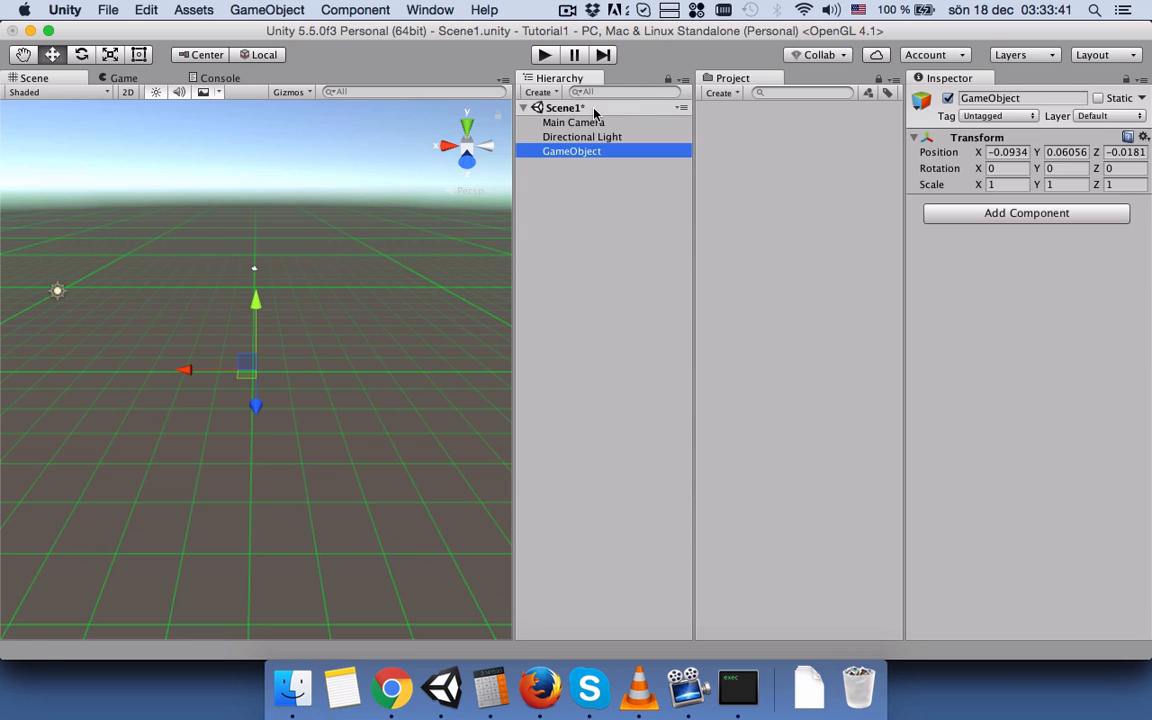
click(987, 213)
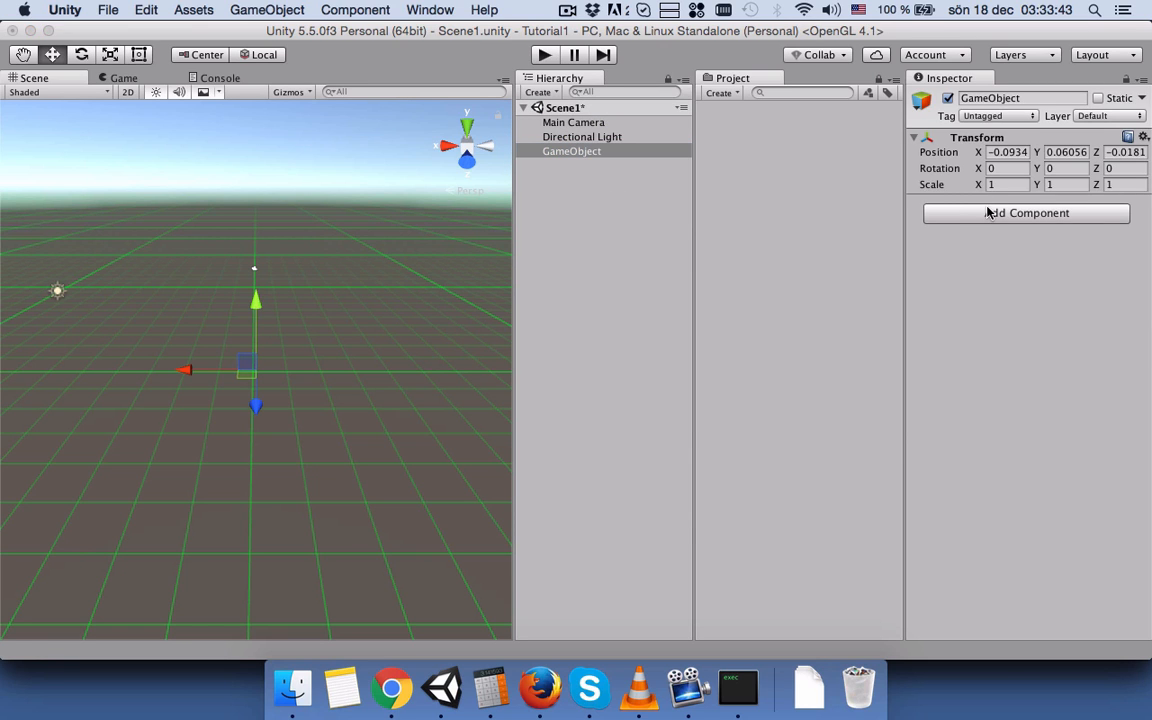
text(bo)
key(Return)
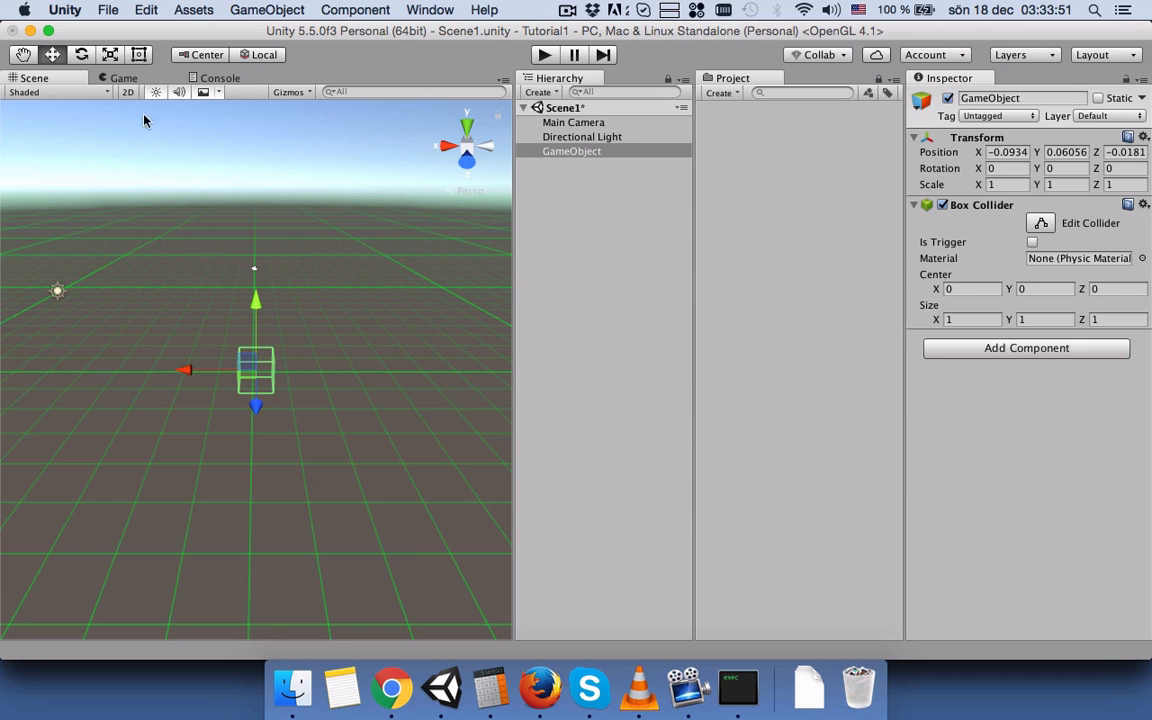
Step: Scale the empty object into a wide, flat platform of about 6.35 by 0.68 by 7.96 on X, Y and Z
click(109, 56)
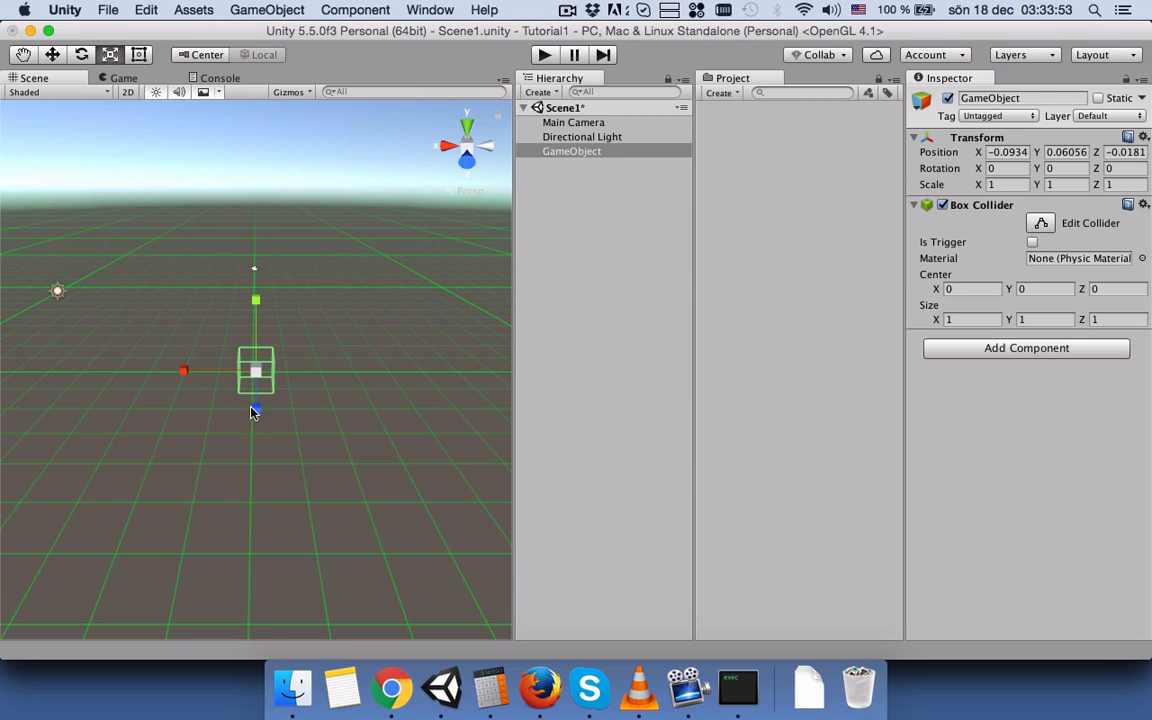
drag(255, 411, 240, 540)
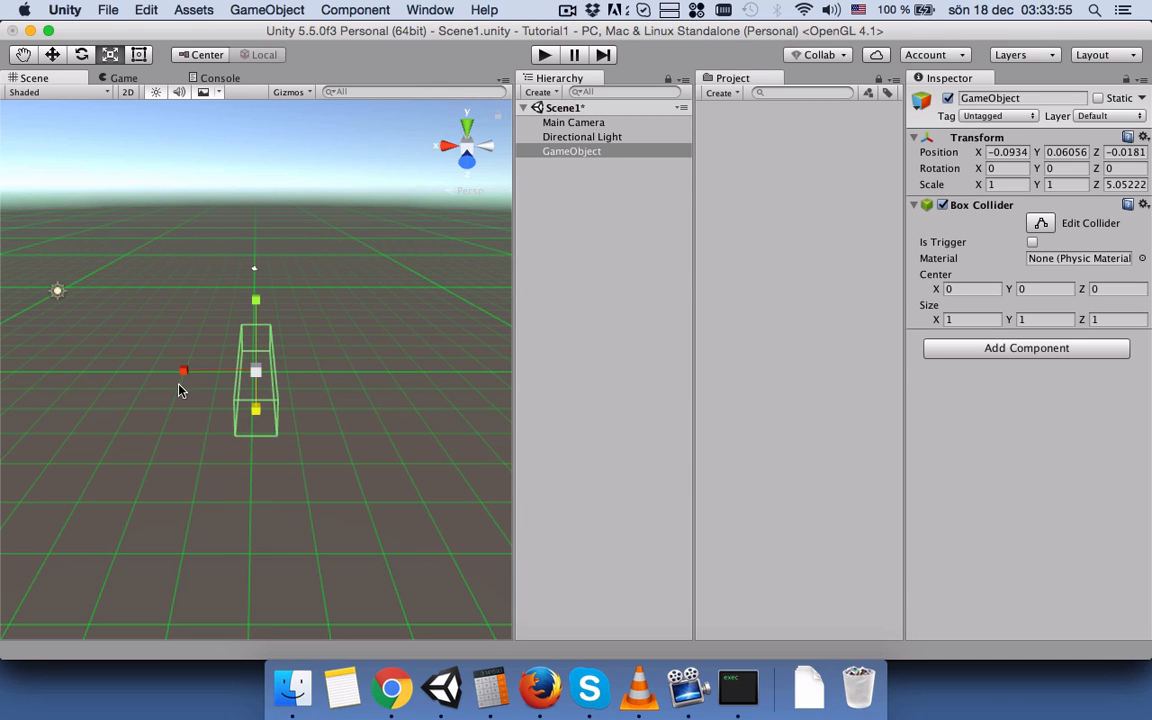
drag(183, 373, 258, 442)
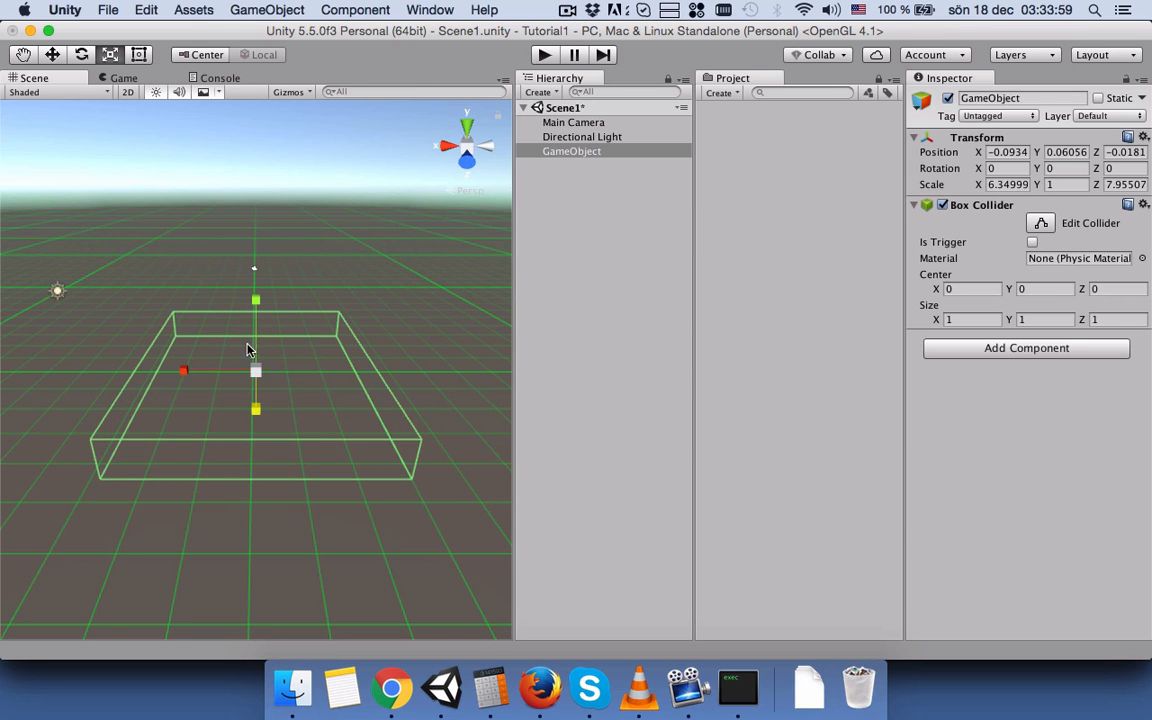
drag(255, 300, 252, 334)
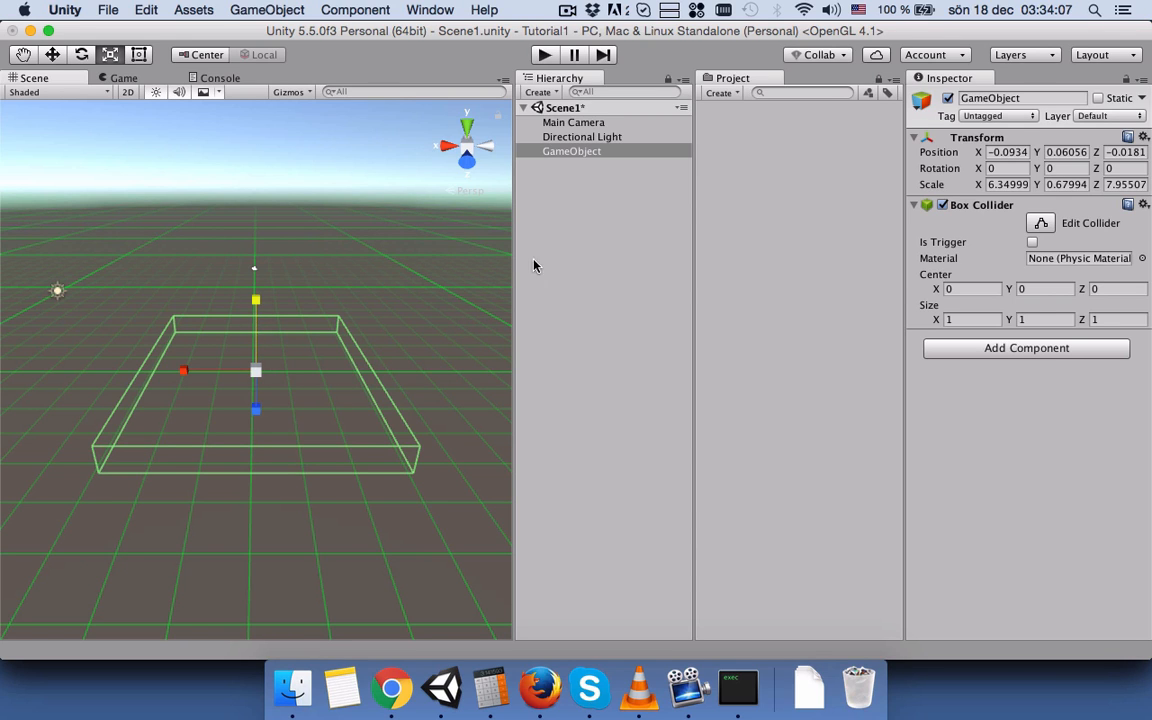
click(606, 236)
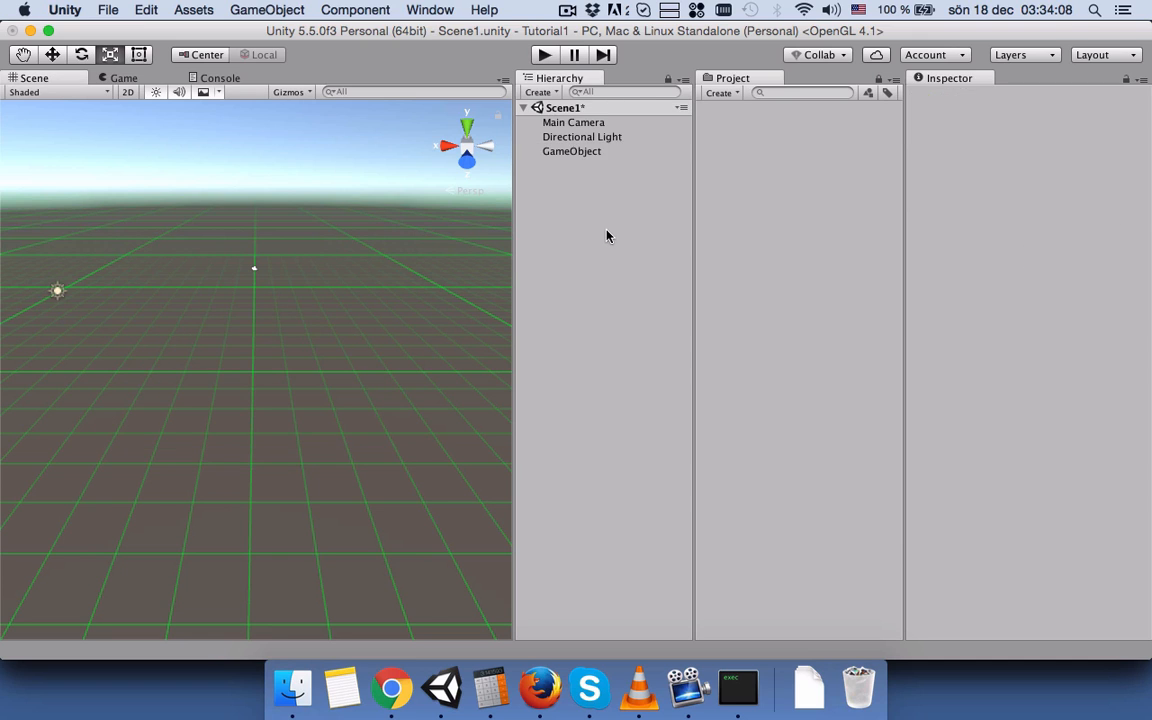
Step: Create a 3D cube and raise it above the collider platform to a Y position of about 3.36
click(540, 92)
mouse_move(563, 139)
click(674, 138)
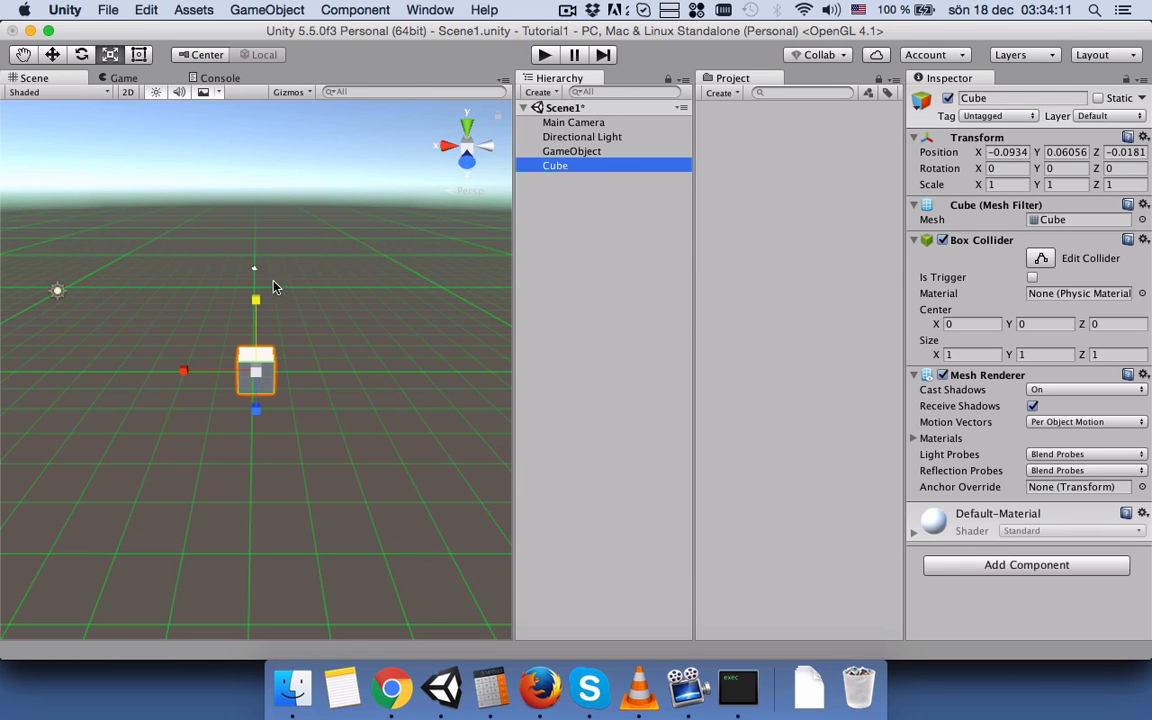
click(52, 54)
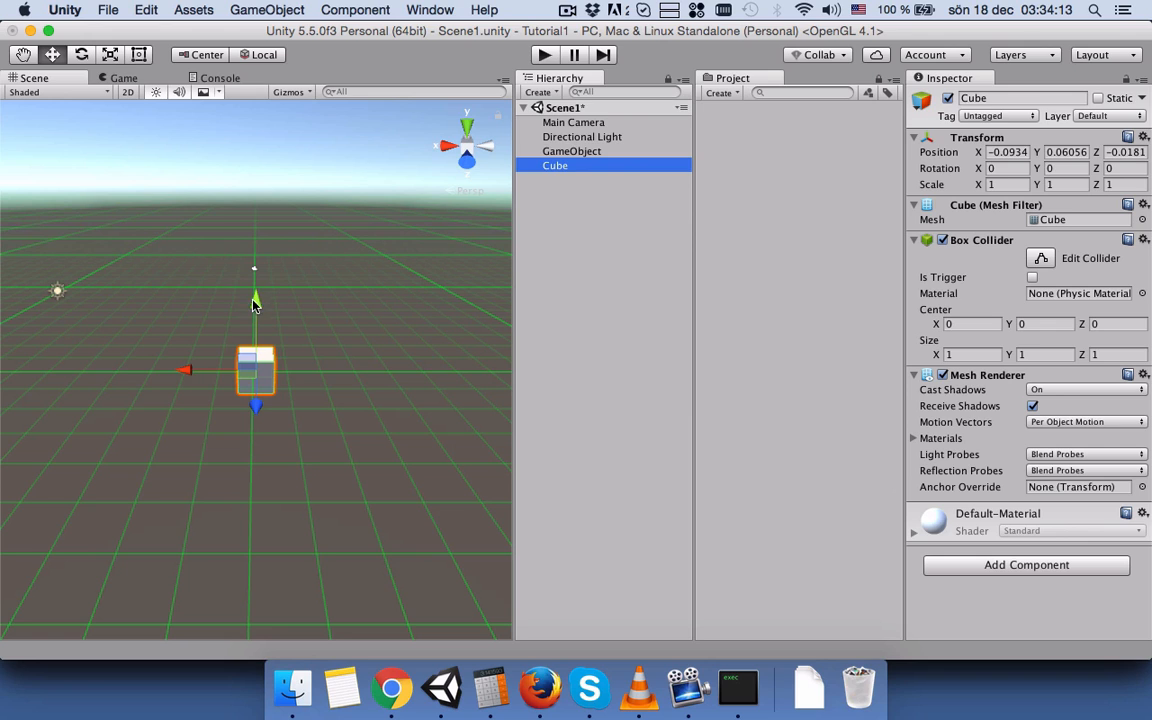
drag(255, 304, 256, 176)
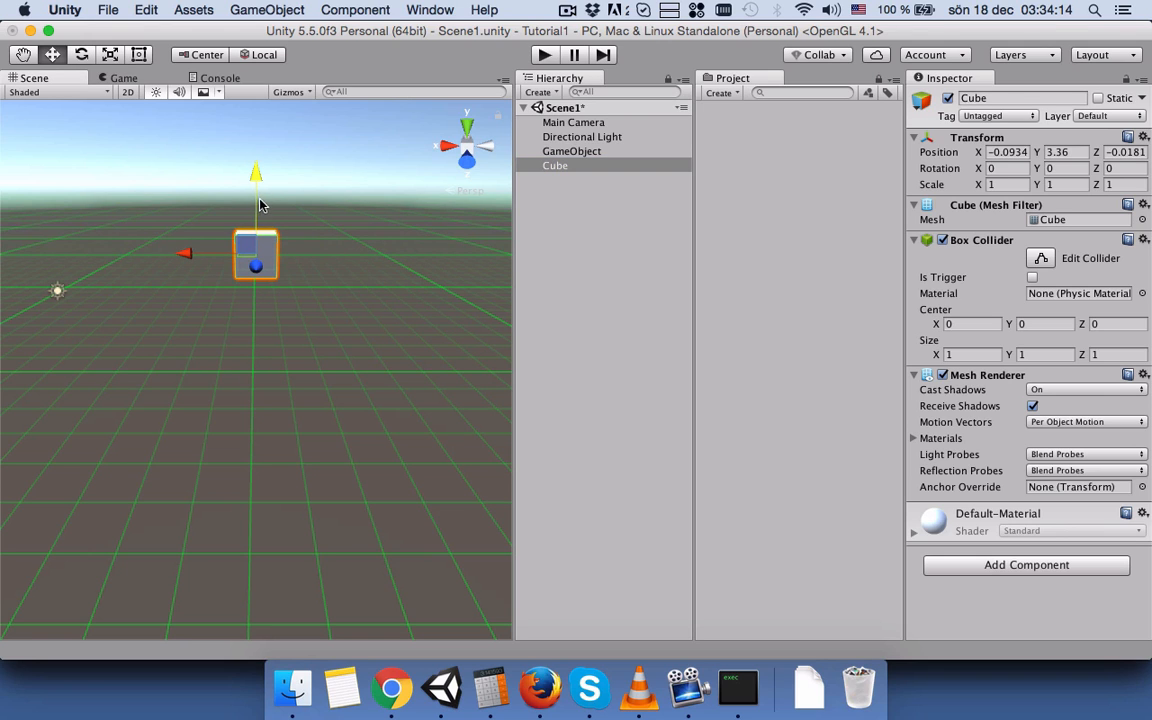
Step: Add a Rigidbody component to the cube
click(1012, 566)
text(rig)
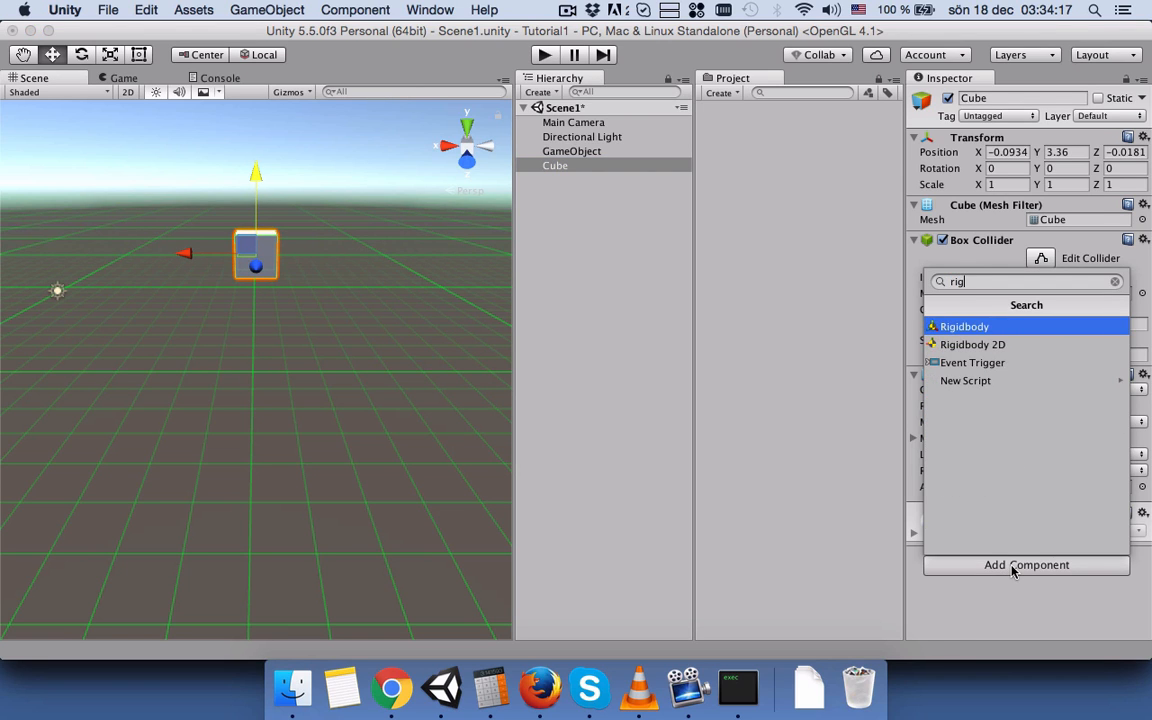
key(Return)
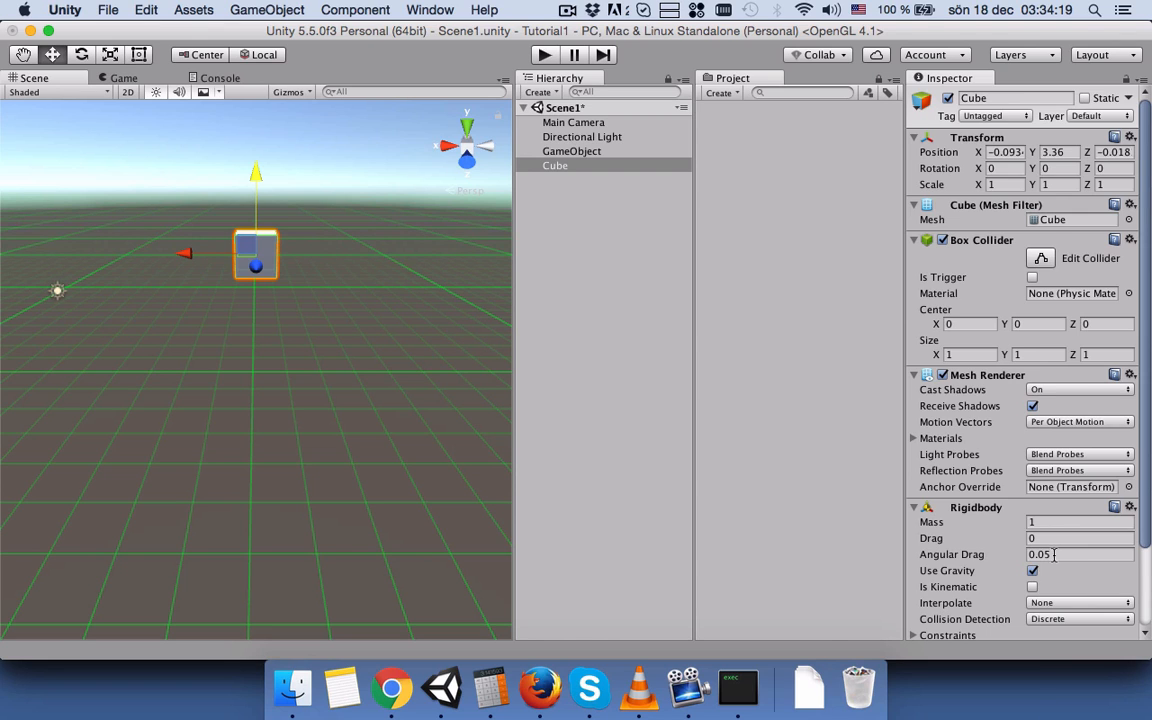
scroll(946, 500, down, 3)
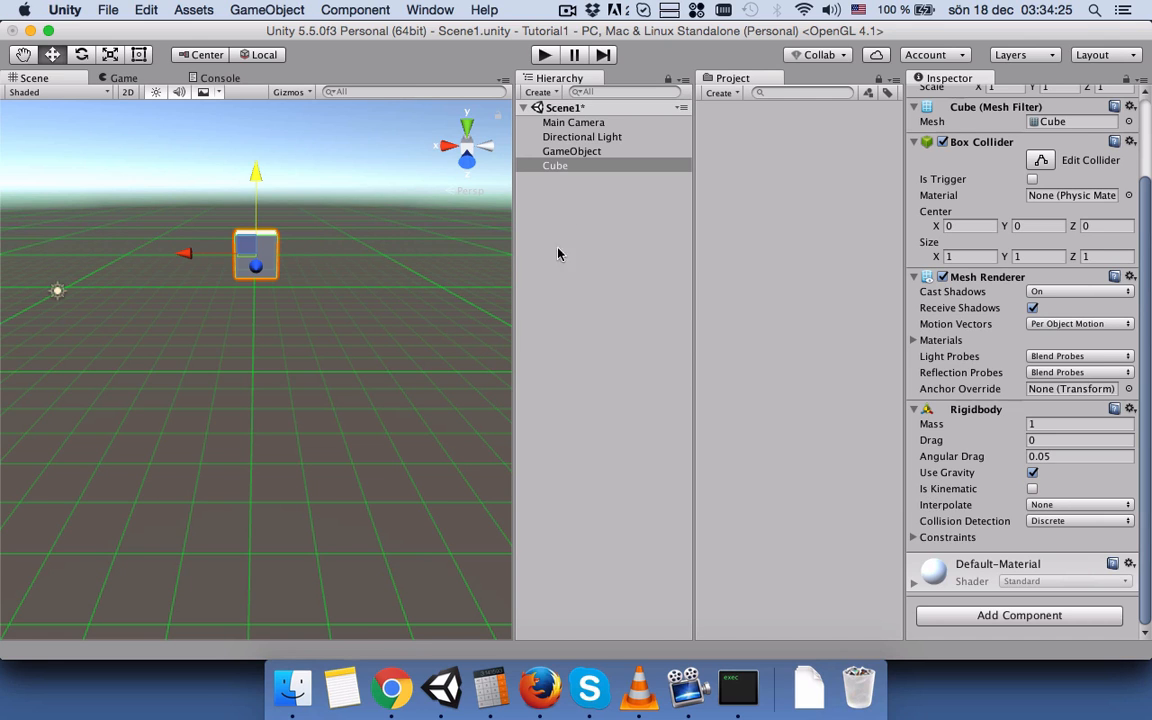
Step: Run the game, inspect the cube and the empty object's collider in the scene view, and stop the game
click(575, 224)
click(544, 55)
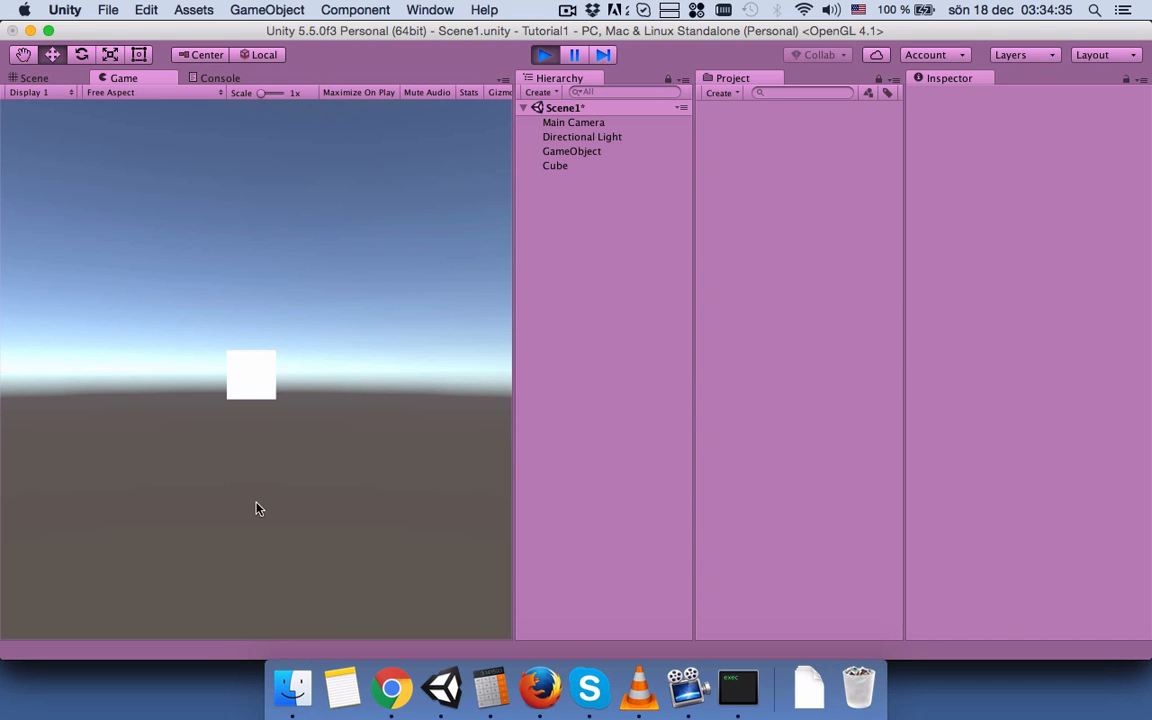
click(45, 78)
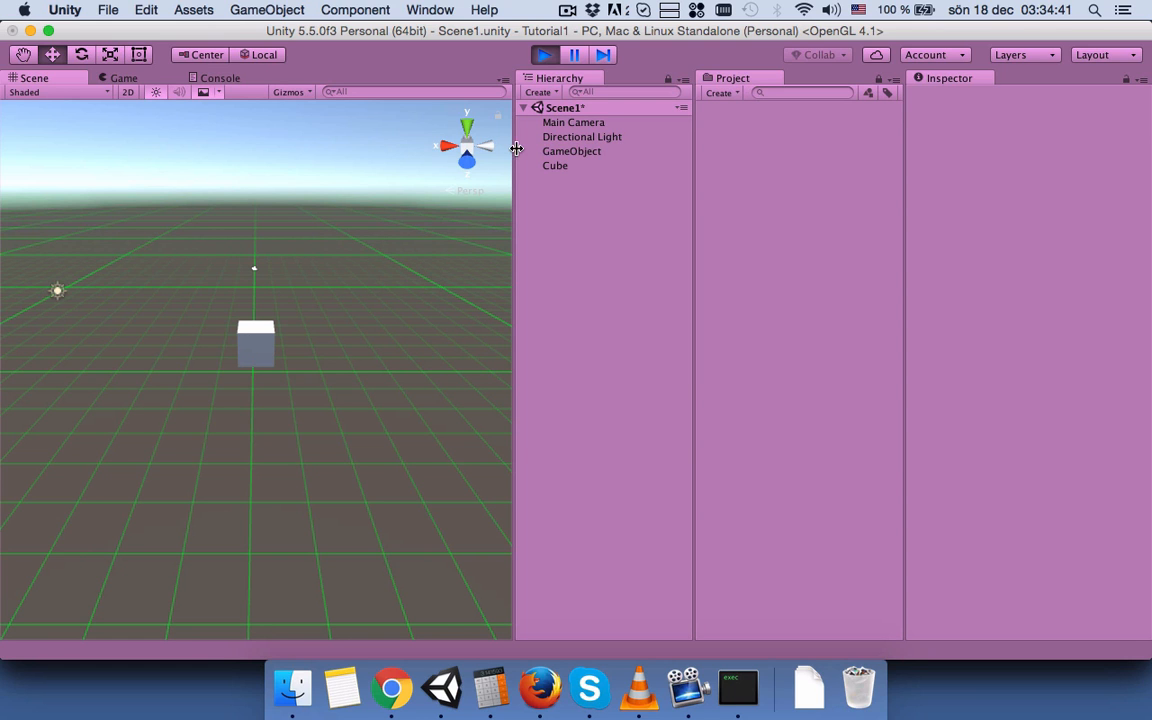
click(572, 152)
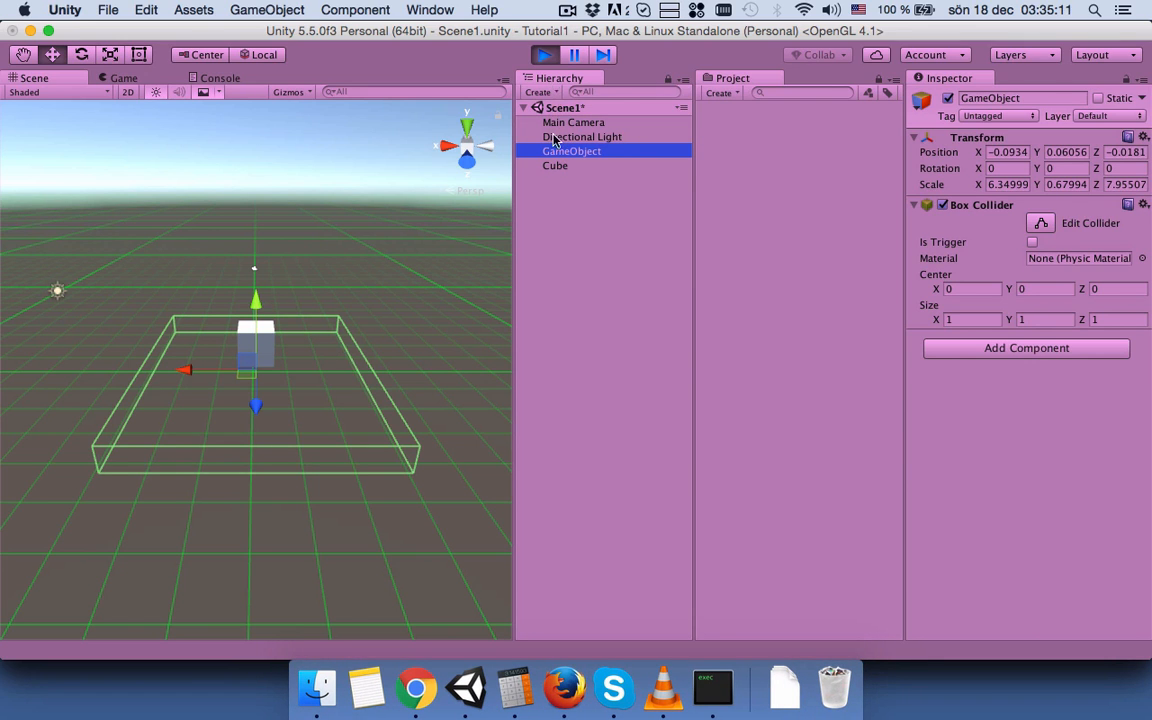
click(545, 54)
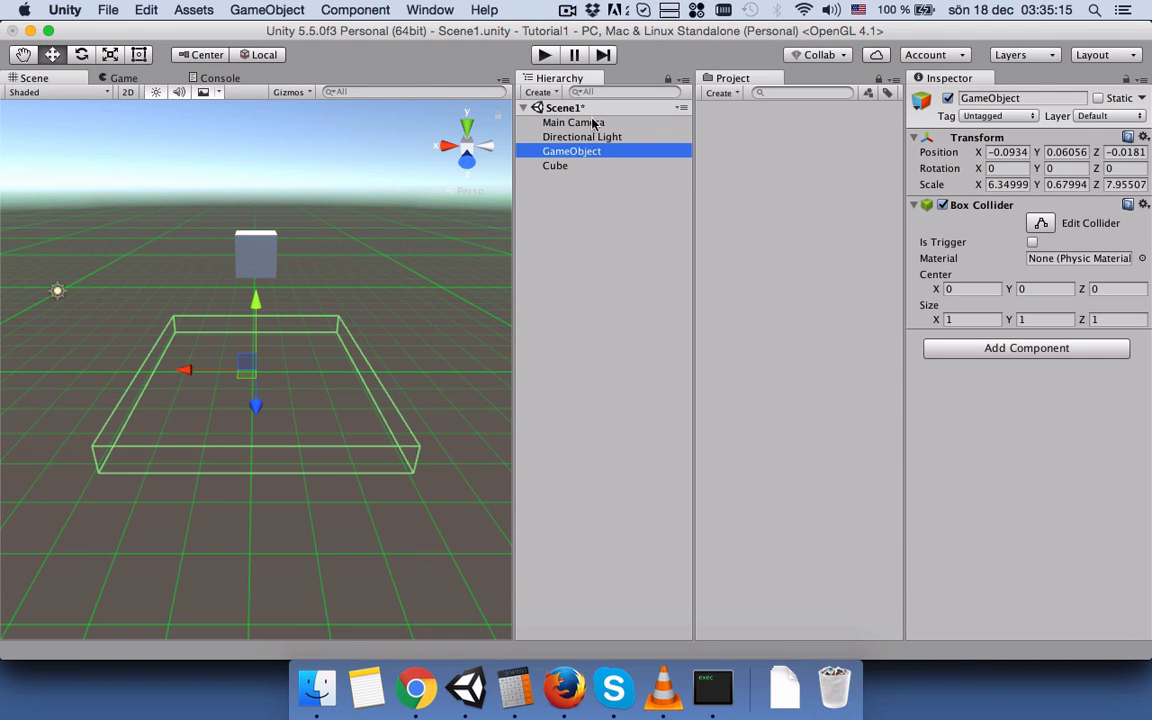